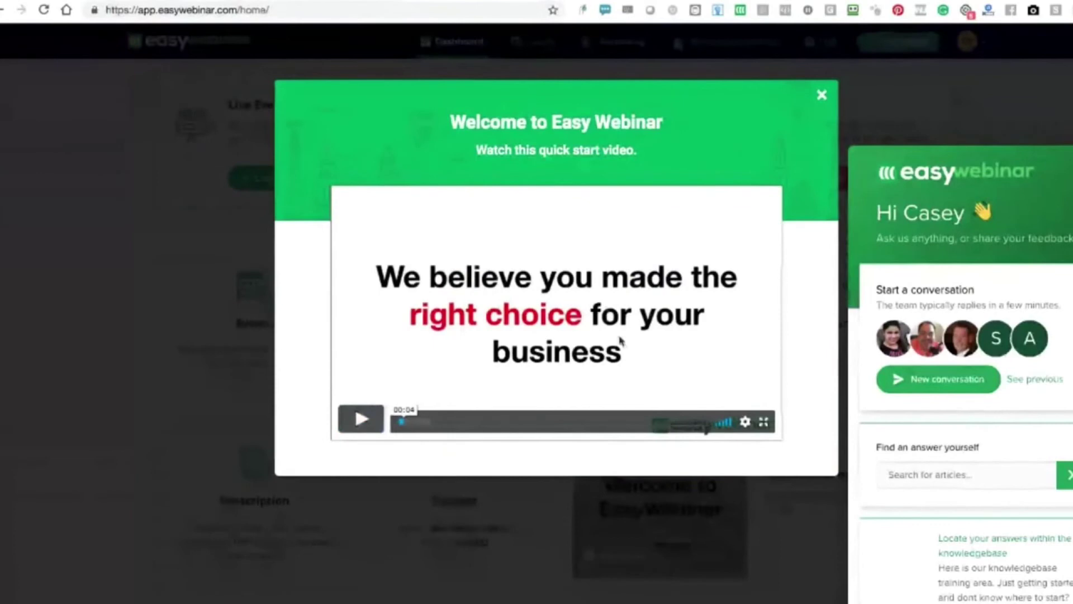
Dismiss the welcome video, go live with a new event titled "Live on the fly", and return to the dashboard from the video source choice
key("Escape")
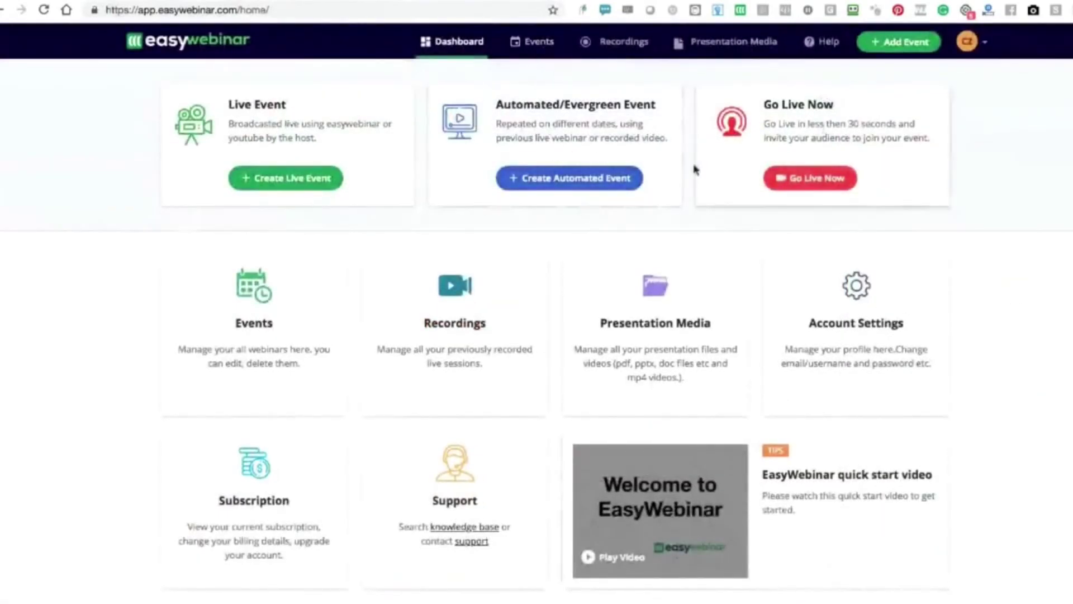
left_click(829, 178)
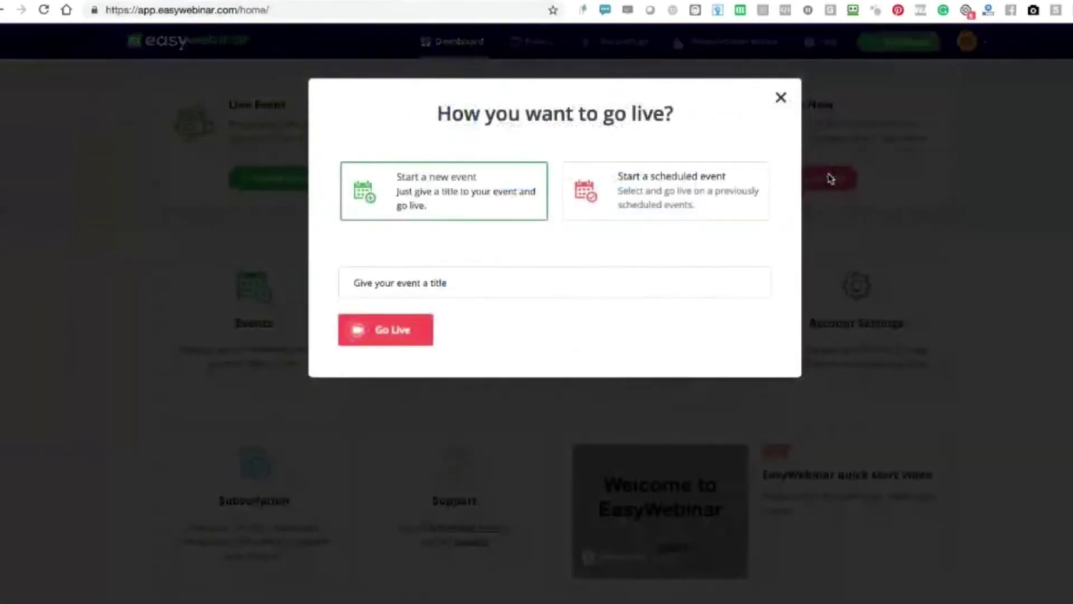
left_click(375, 282)
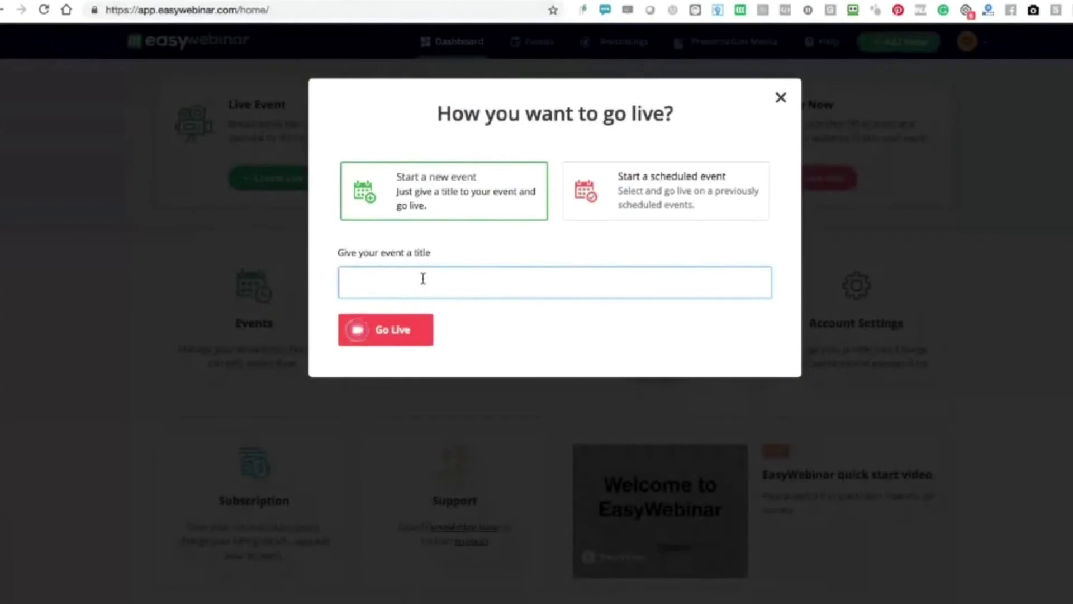
type("Live on the fly!")
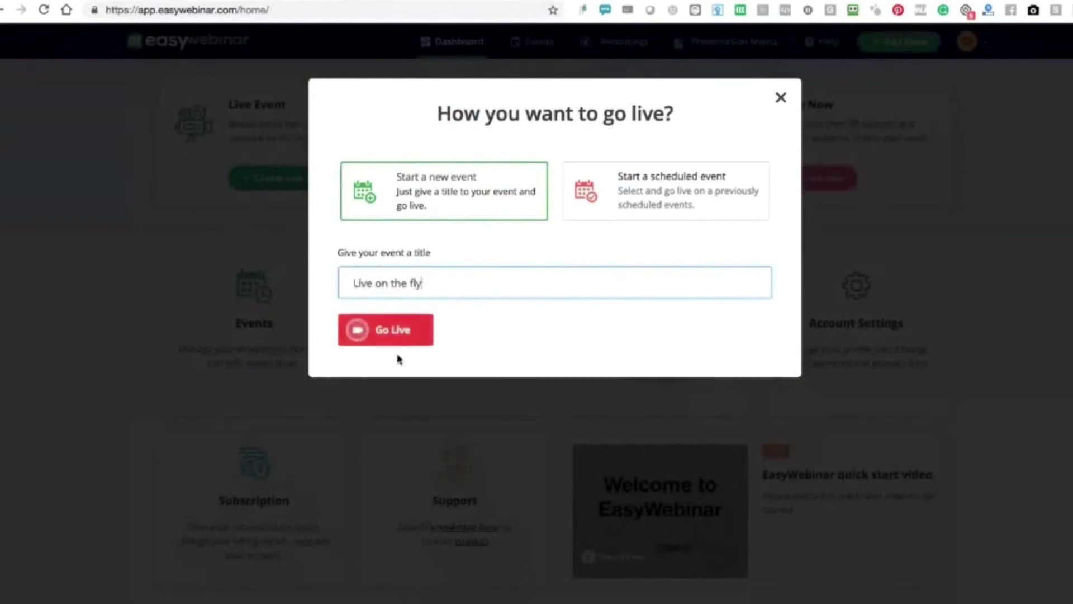
left_click(364, 330)
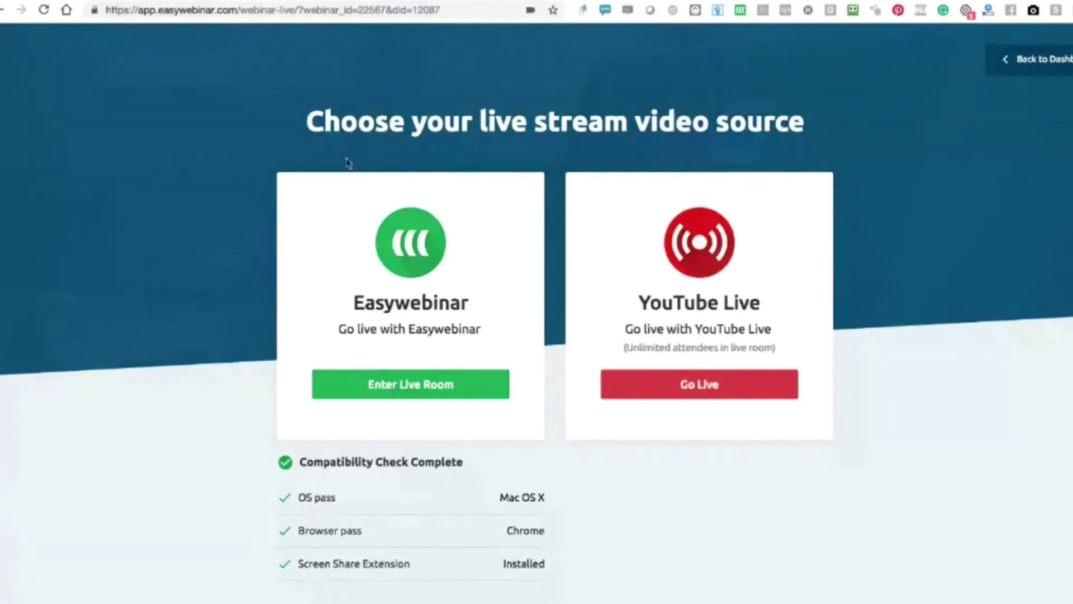
left_click(1034, 68)
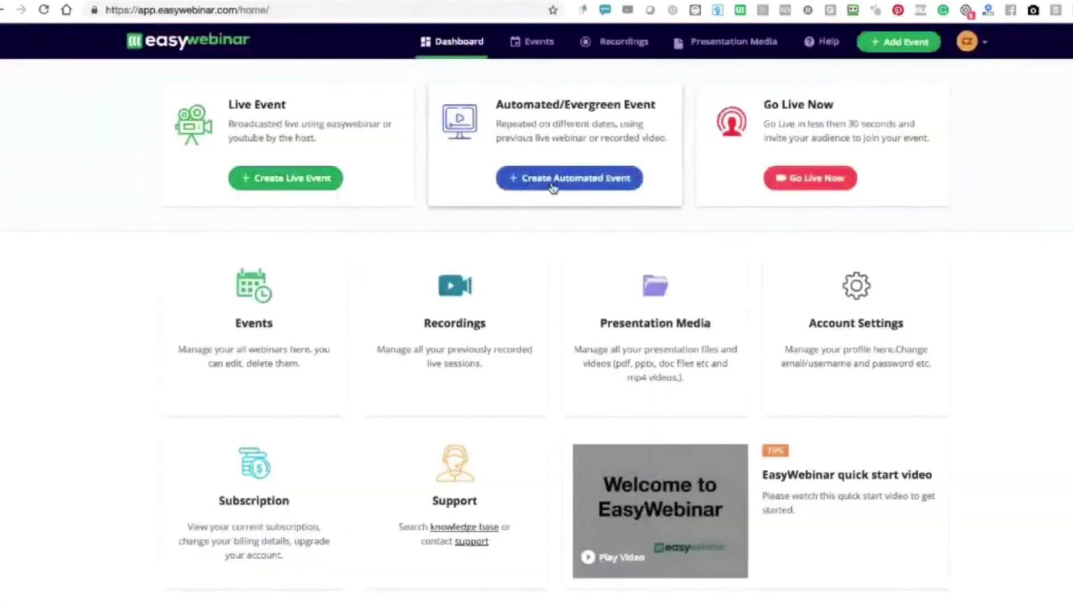
Start creating an automated event and set its schedule to recurring
left_click(553, 180)
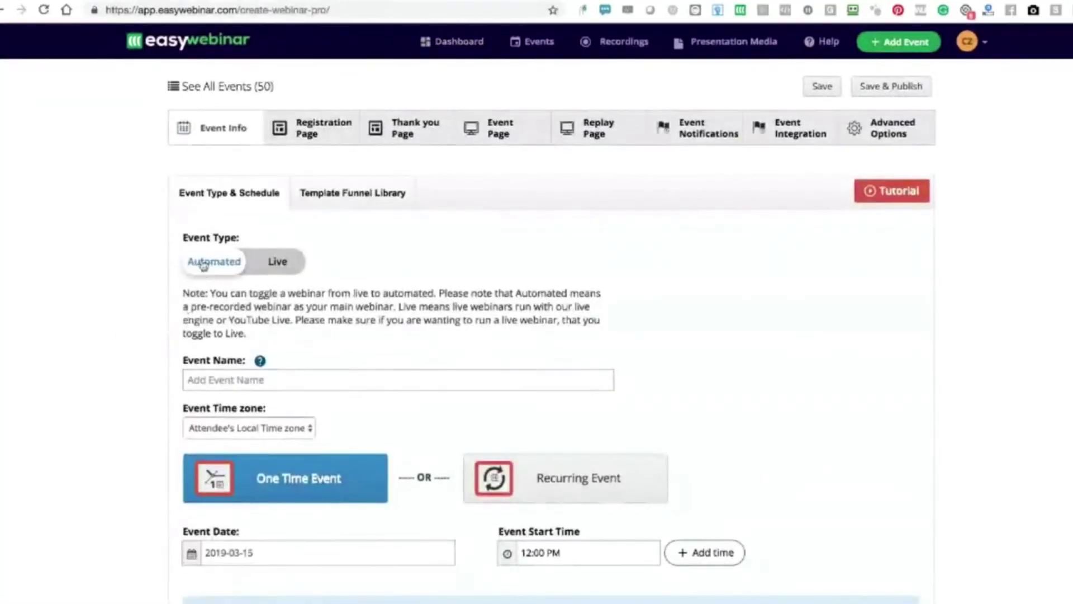
left_click(564, 491)
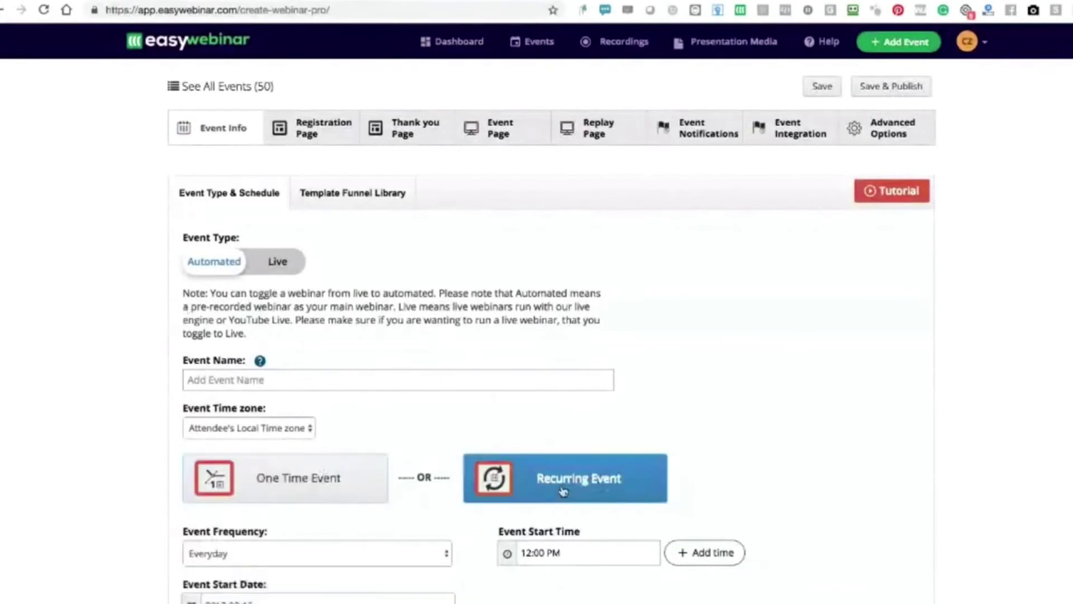
scroll(564, 492, "down", 3)
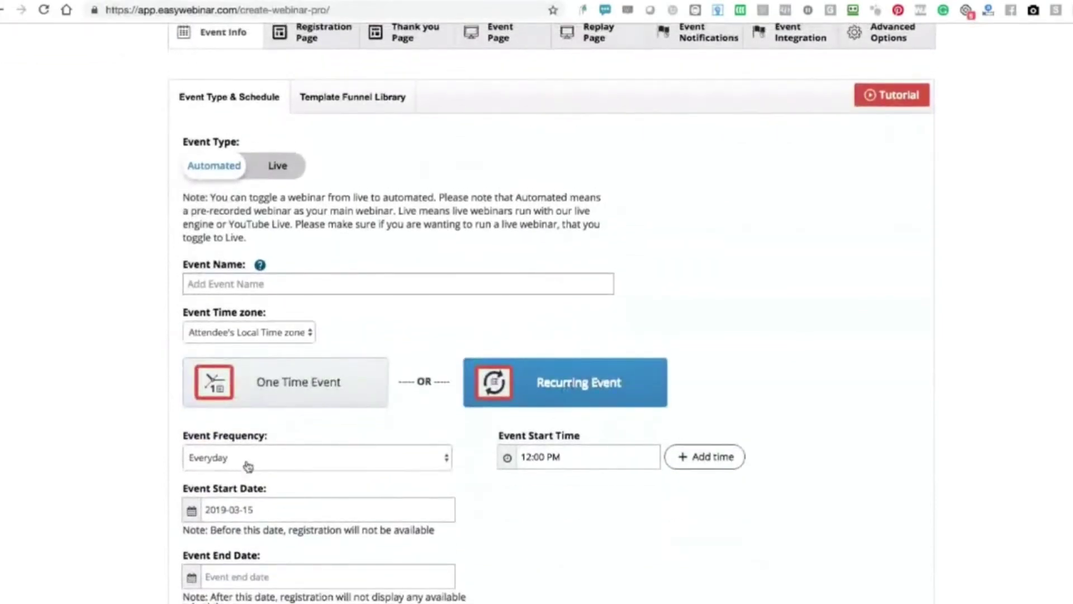
Add two more event start times and set the first one to 3:00 PM
left_click(739, 460)
left_click(732, 459)
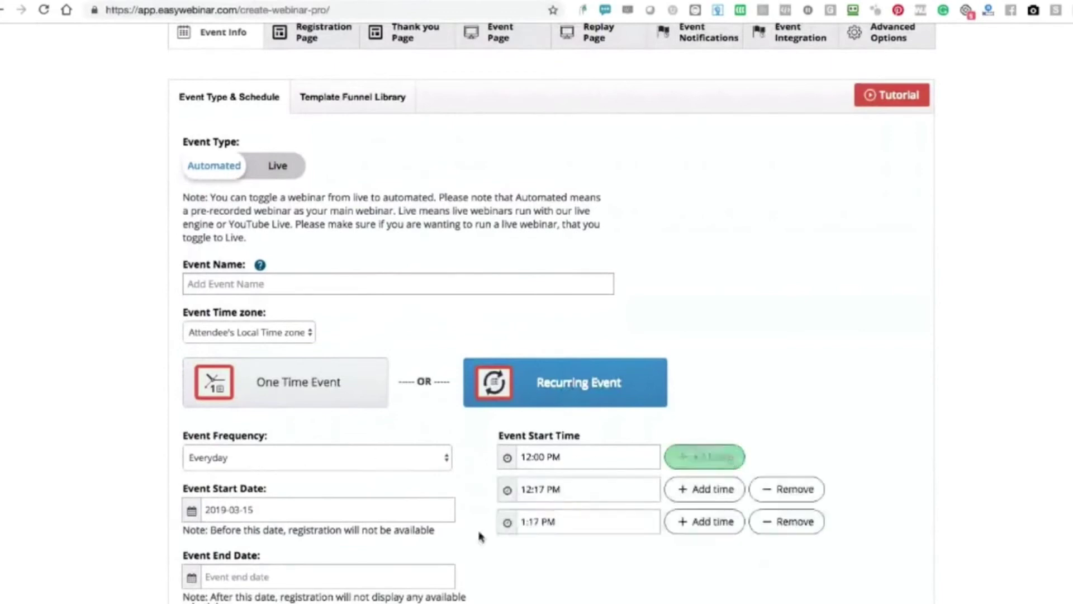
left_click(530, 457)
left_click(514, 493)
left_click(515, 493)
left_click(514, 493)
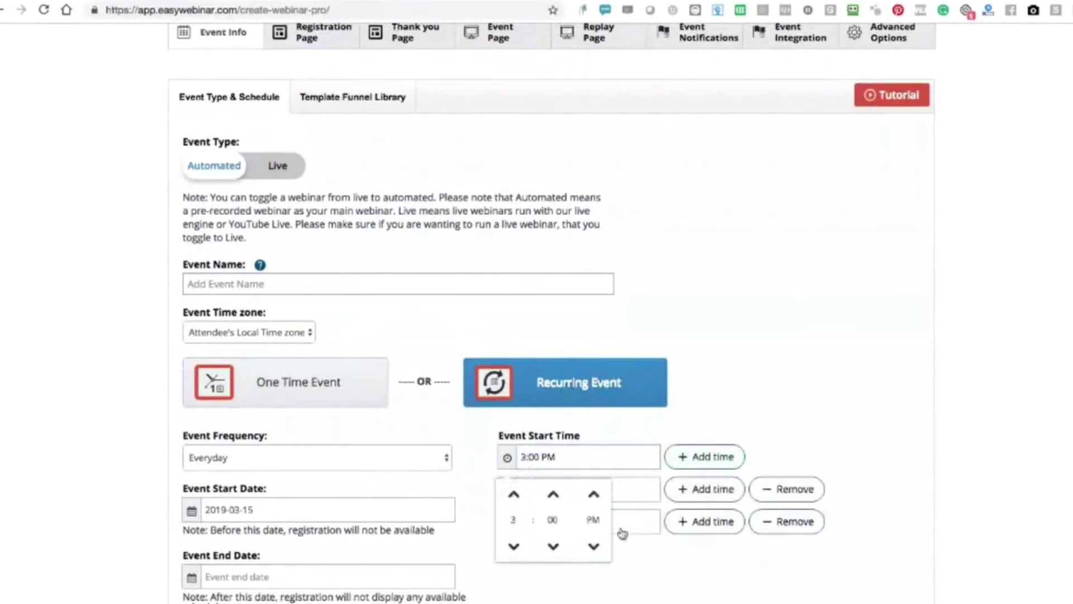
left_click(633, 576)
Set the second event start time to 11:00 AM
left_click(545, 489)
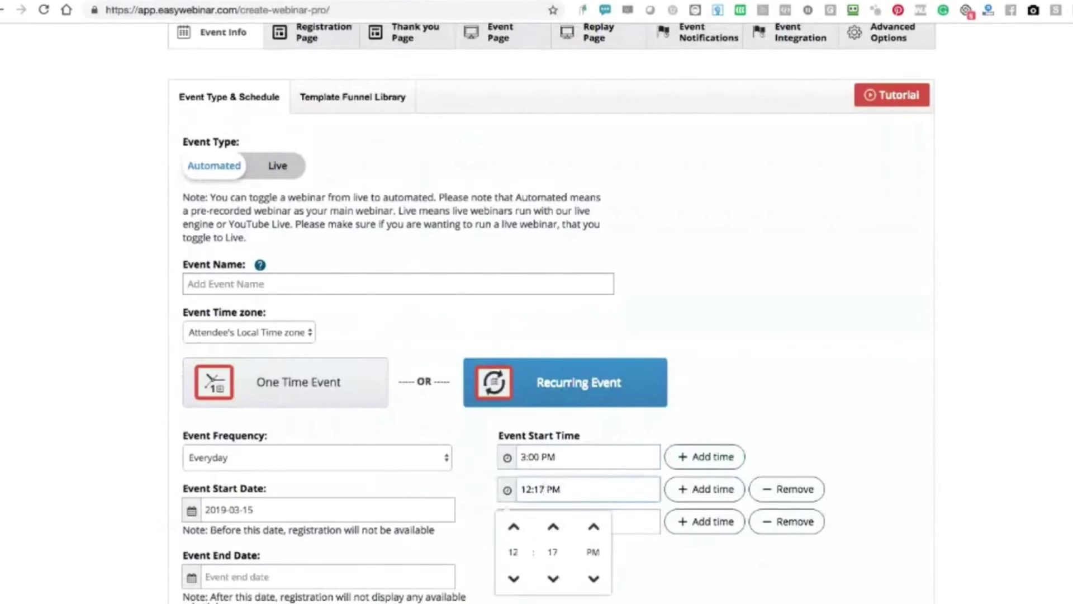
left_click(513, 578)
left_click(594, 579)
left_click(553, 578)
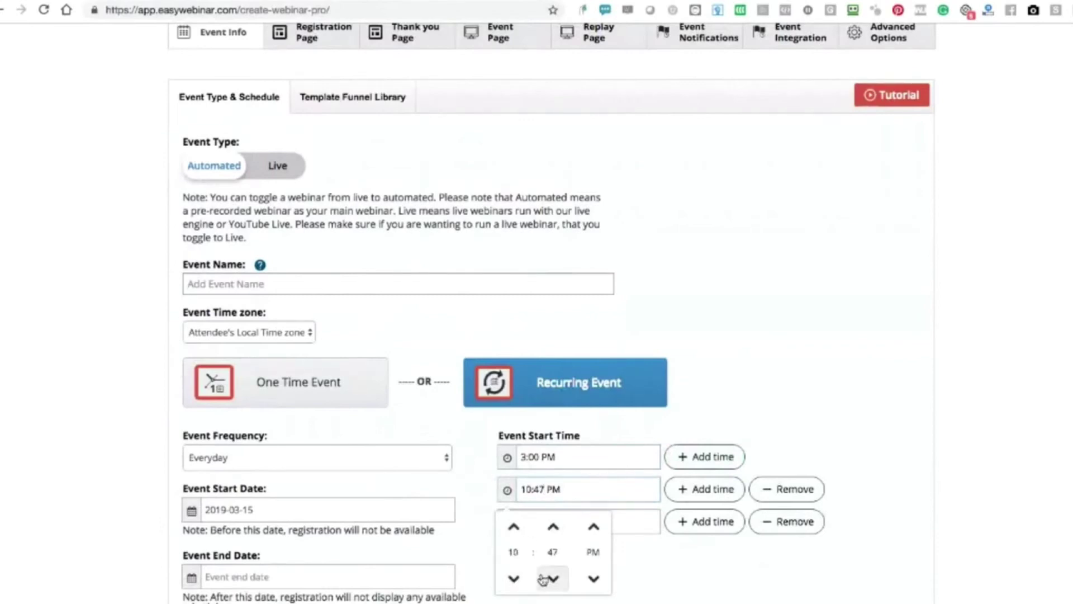
left_click(593, 579)
left_click(553, 527)
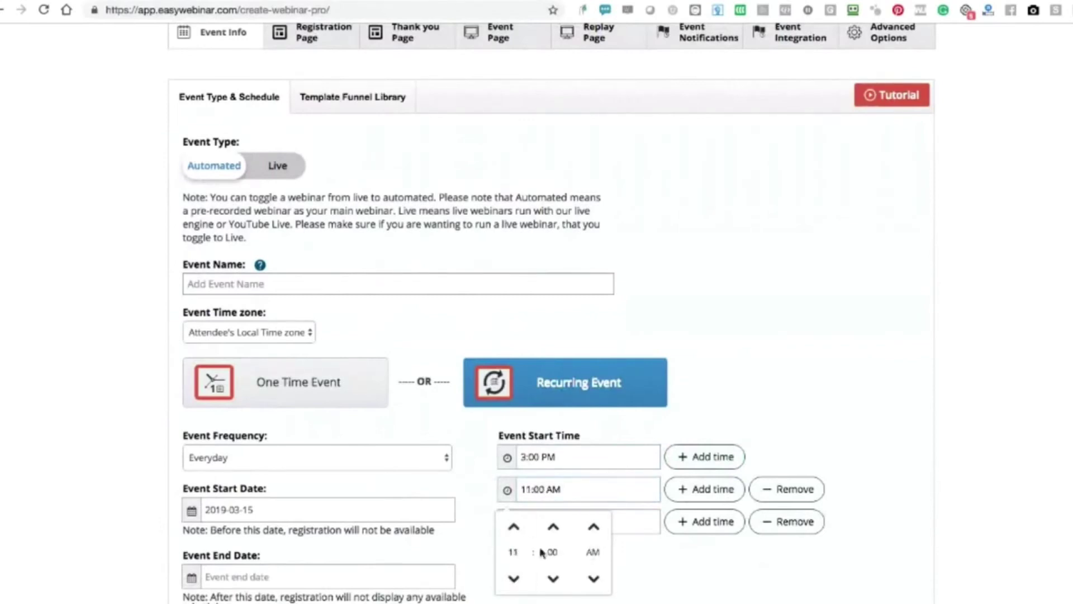
Set the third event start time to 9:30 AM
left_click(541, 522)
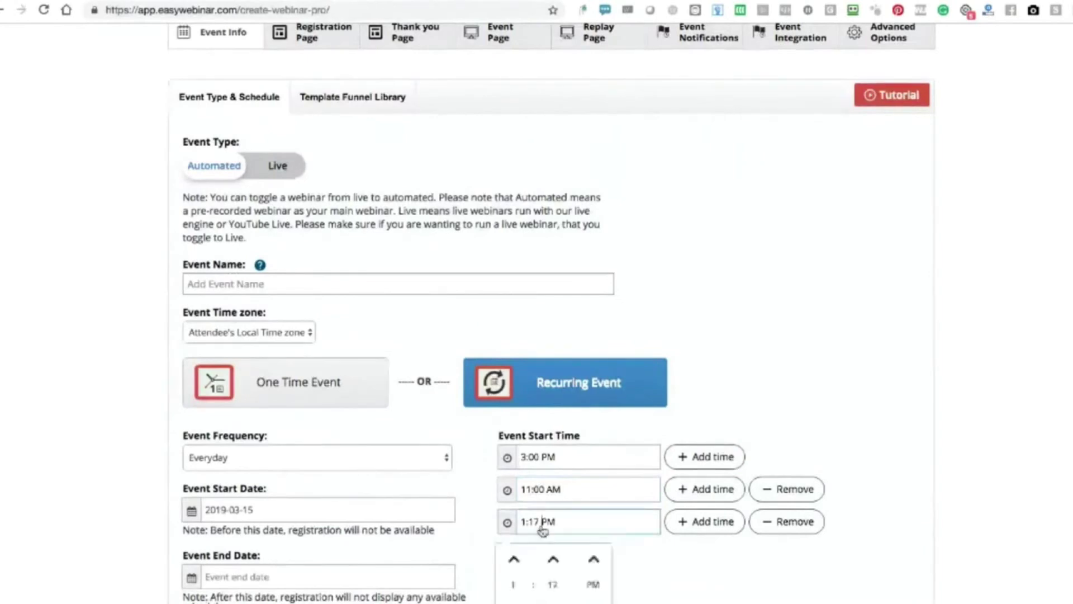
left_click(513, 601)
left_click(513, 601)
left_click(514, 601)
left_click(514, 601)
left_click(514, 601)
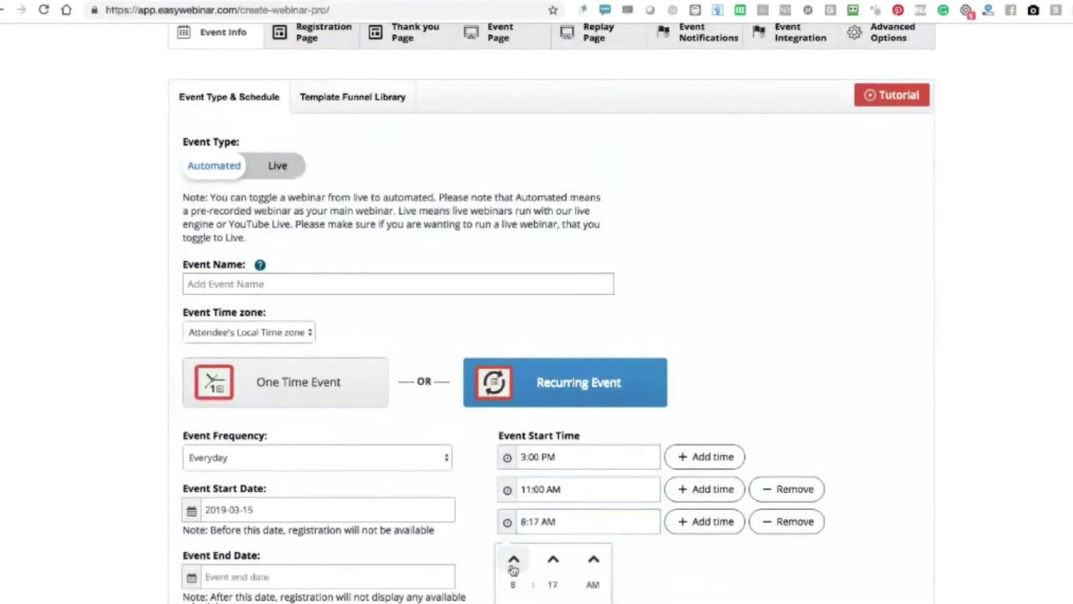
left_click(514, 559)
left_click(553, 559)
left_click(706, 584)
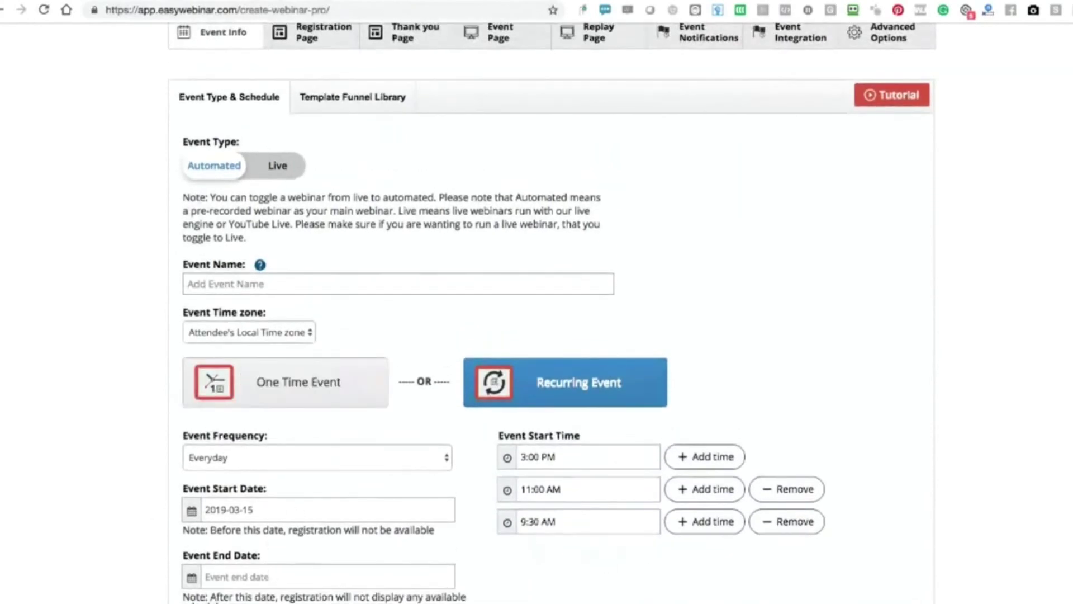
Enable in-time registration in the event's advanced settings, and leave the event setup without saving
scroll(537, 335, "down", 5)
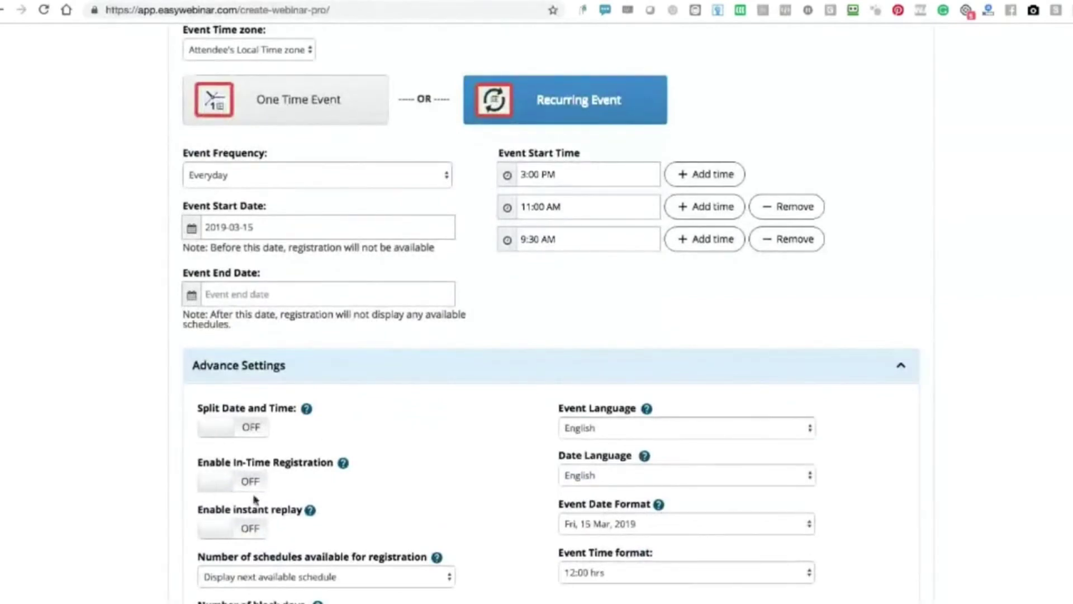
left_click(211, 485)
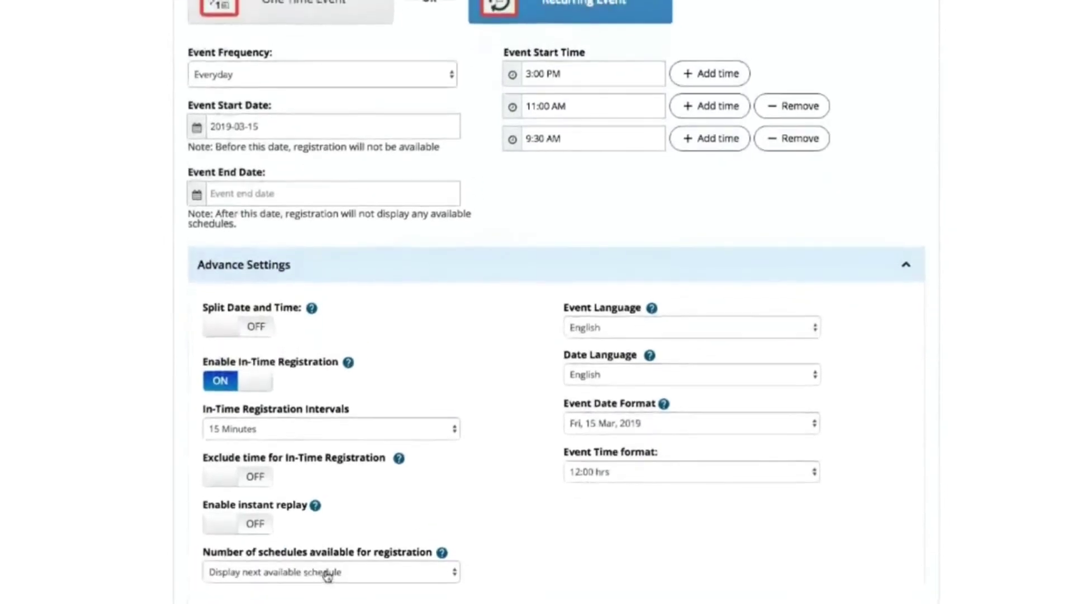
scroll(335, 584, "up", 3)
scroll(336, 584, "down", 3)
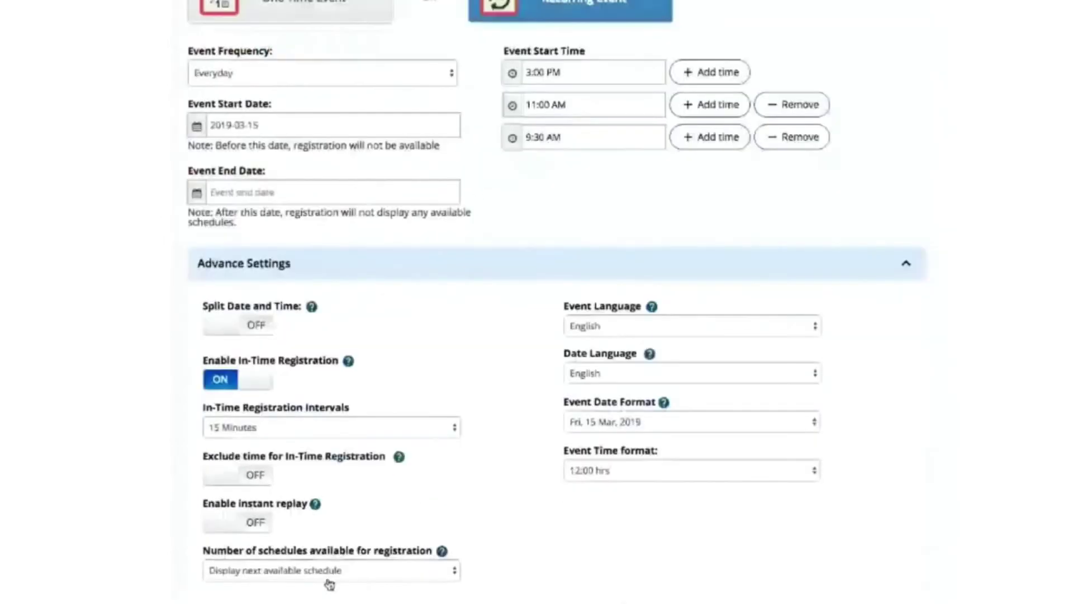
scroll(498, 583, "up", 8)
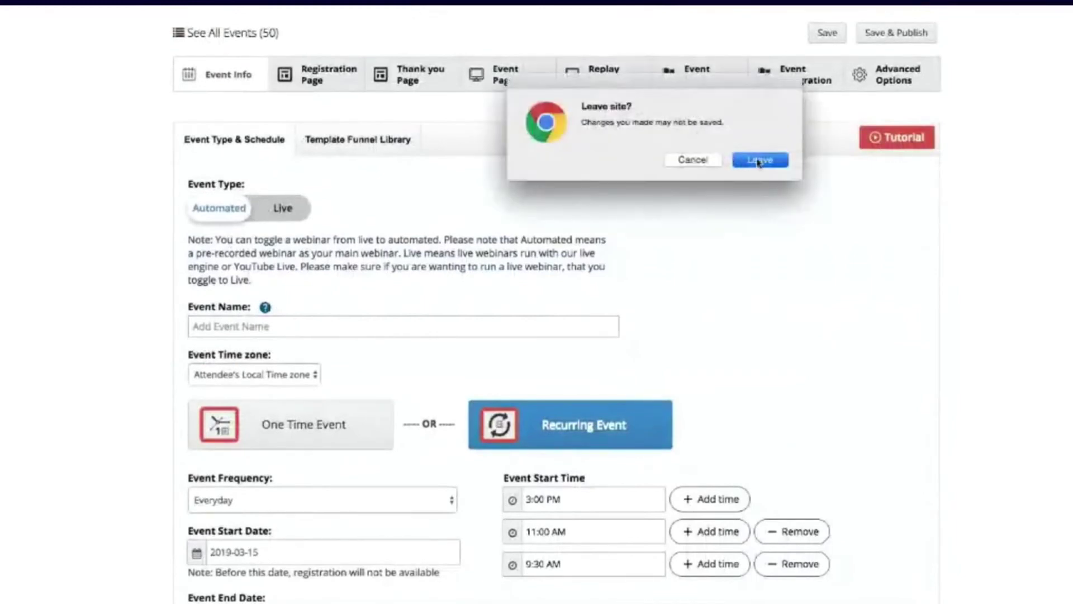
left_click(755, 160)
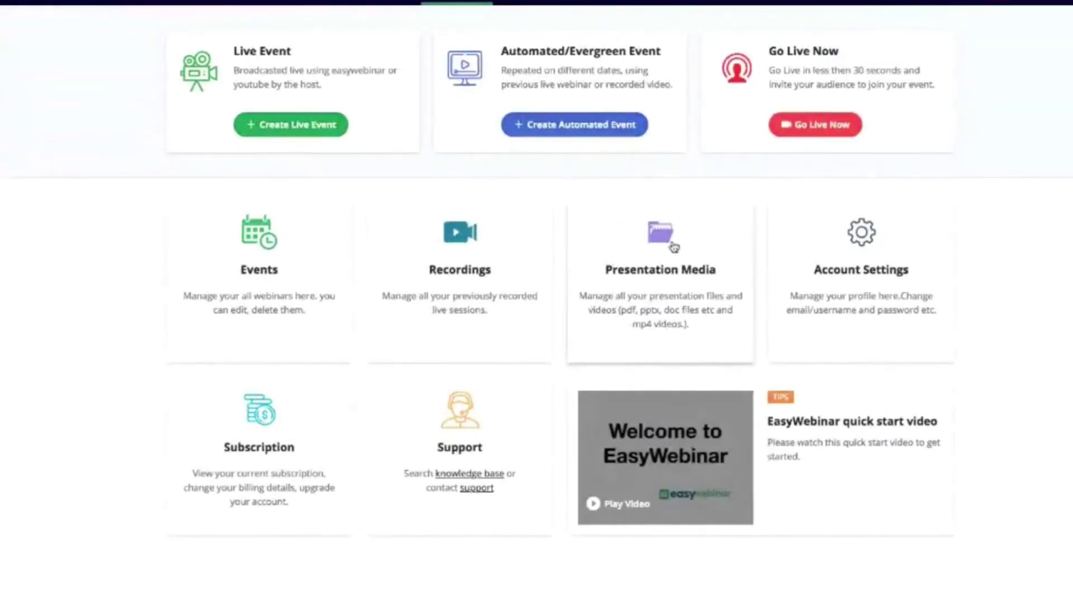
Preview the recording "(LIVE) How To Sell Your Products, Services and Coaching 24/7" dated March 8, 2019, pause it and close the preview
scroll(674, 246, "up", 1)
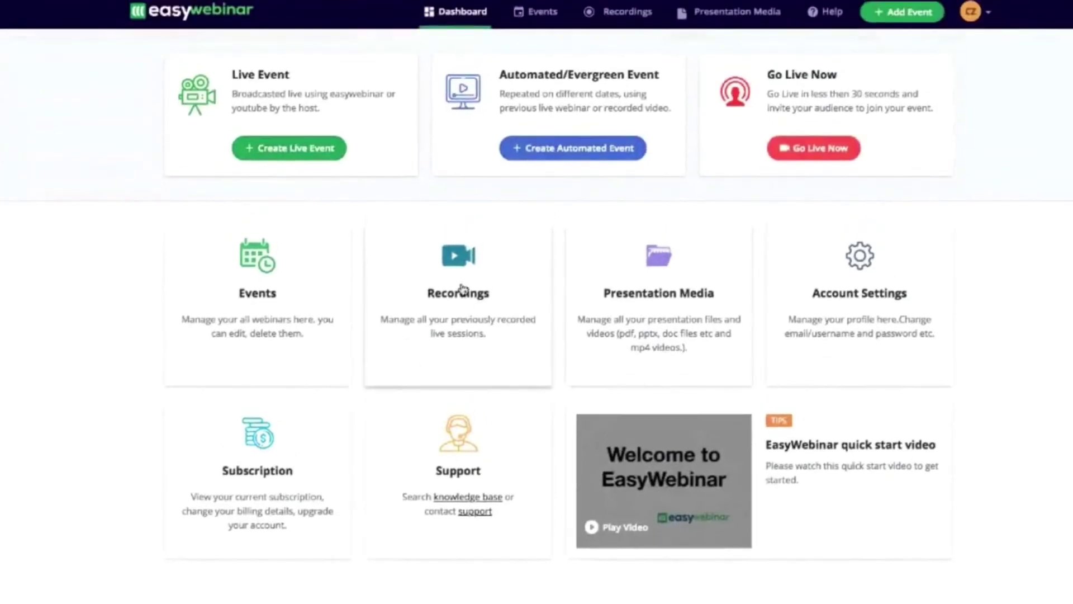
left_click(461, 288)
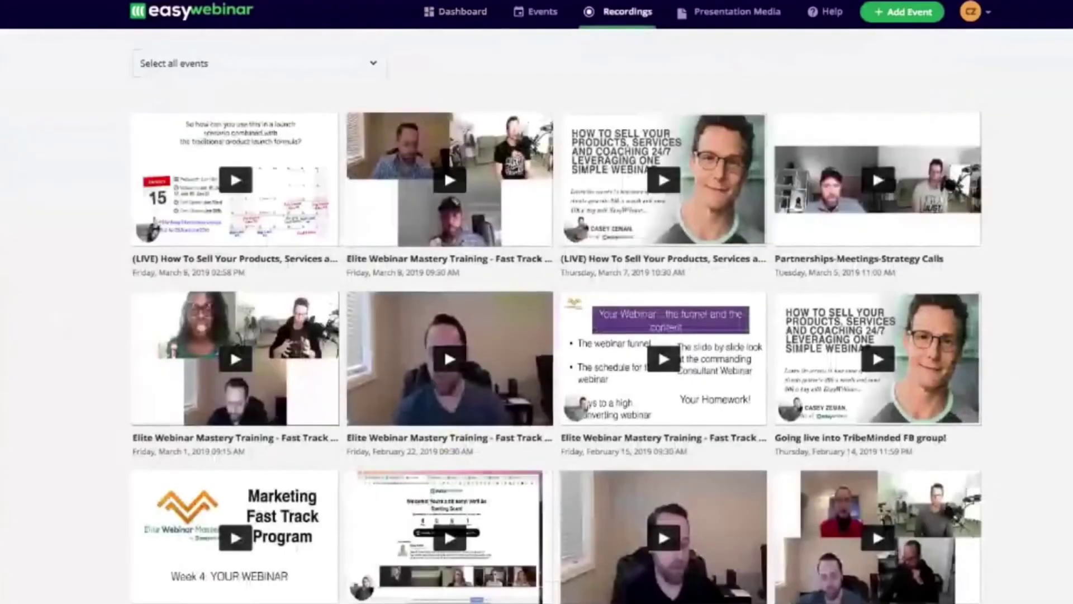
mouse_move(220, 197)
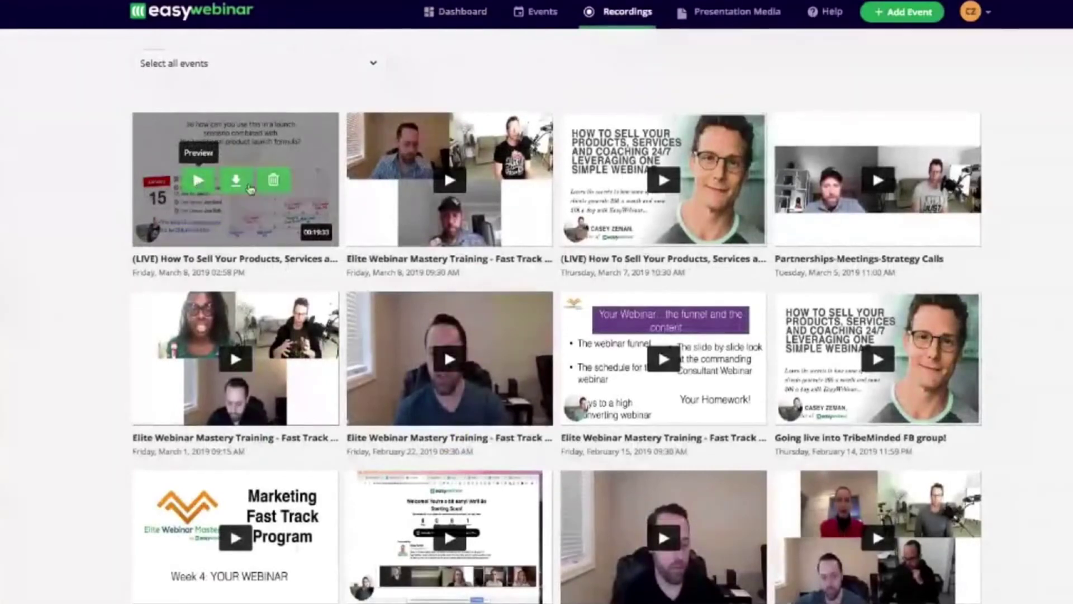
left_click(196, 181)
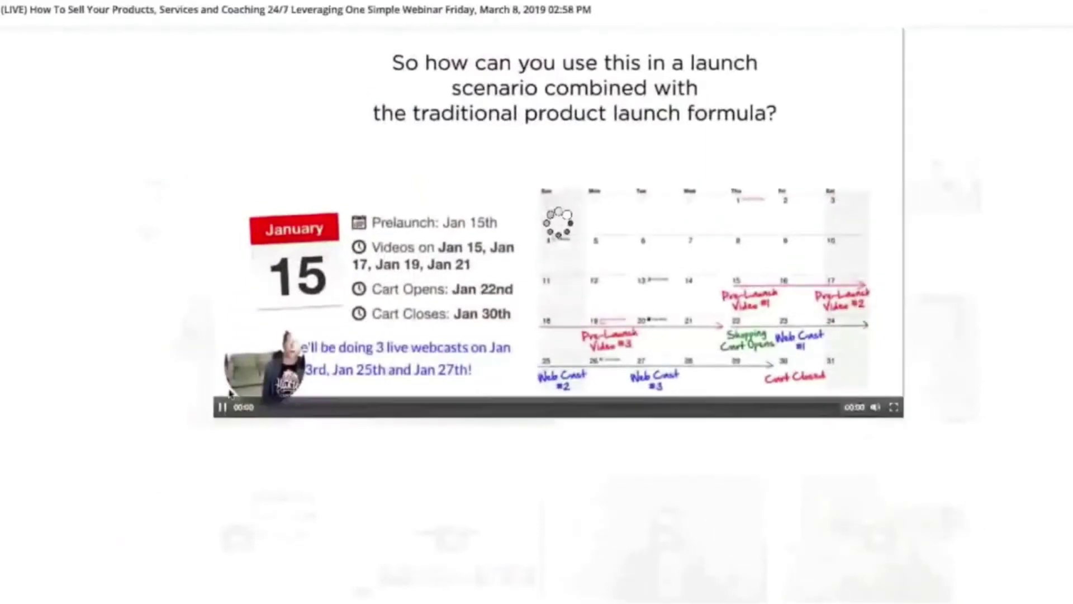
left_click(223, 408)
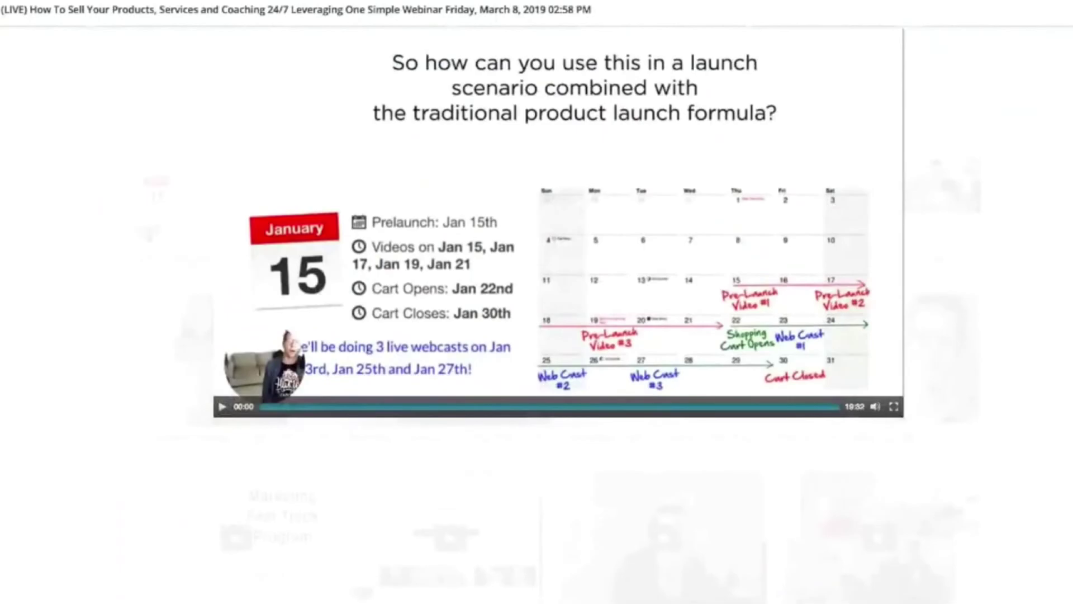
left_click(1042, 44)
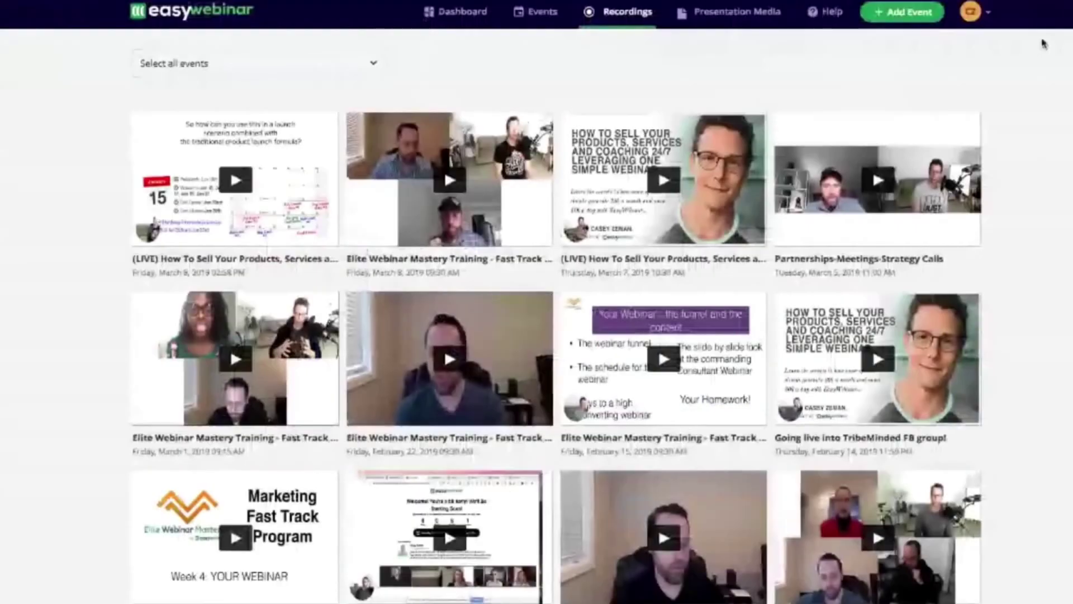
Look through the account's presentation videos and presentation files
left_click(719, 12)
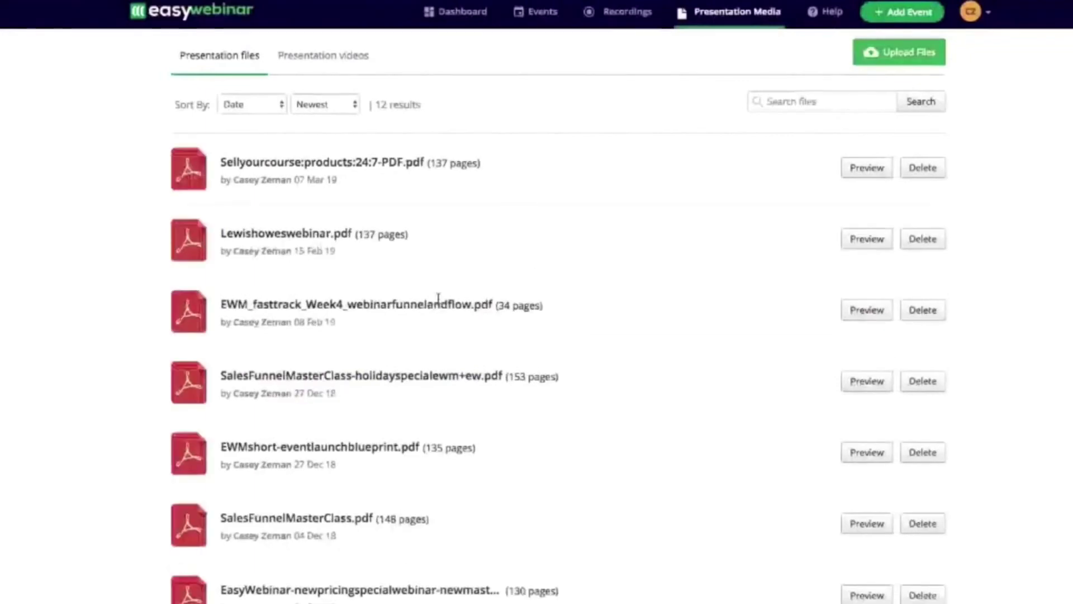
left_click(321, 54)
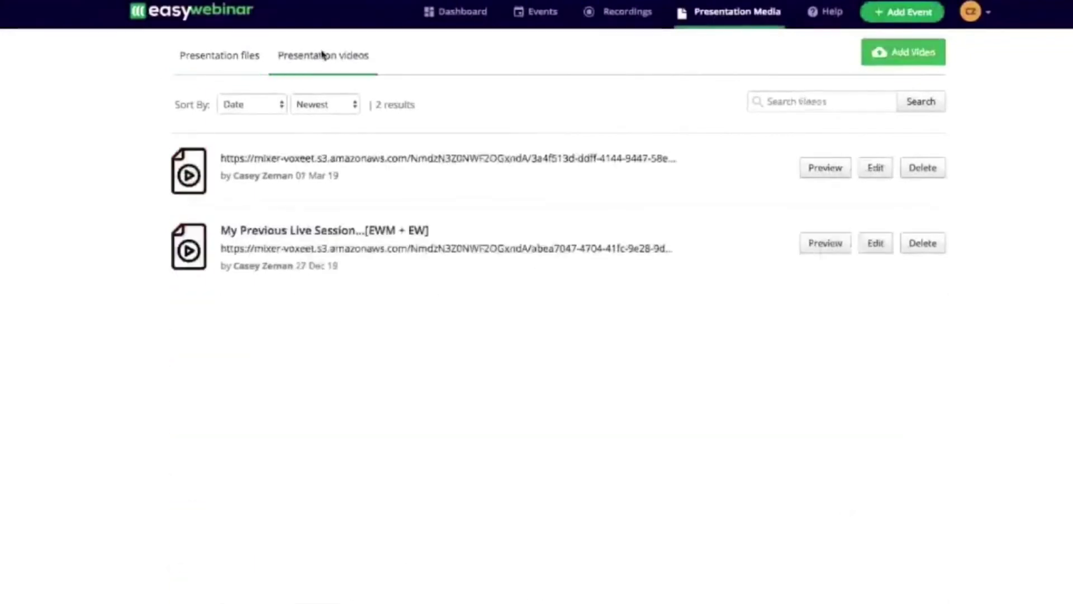
left_click(227, 61)
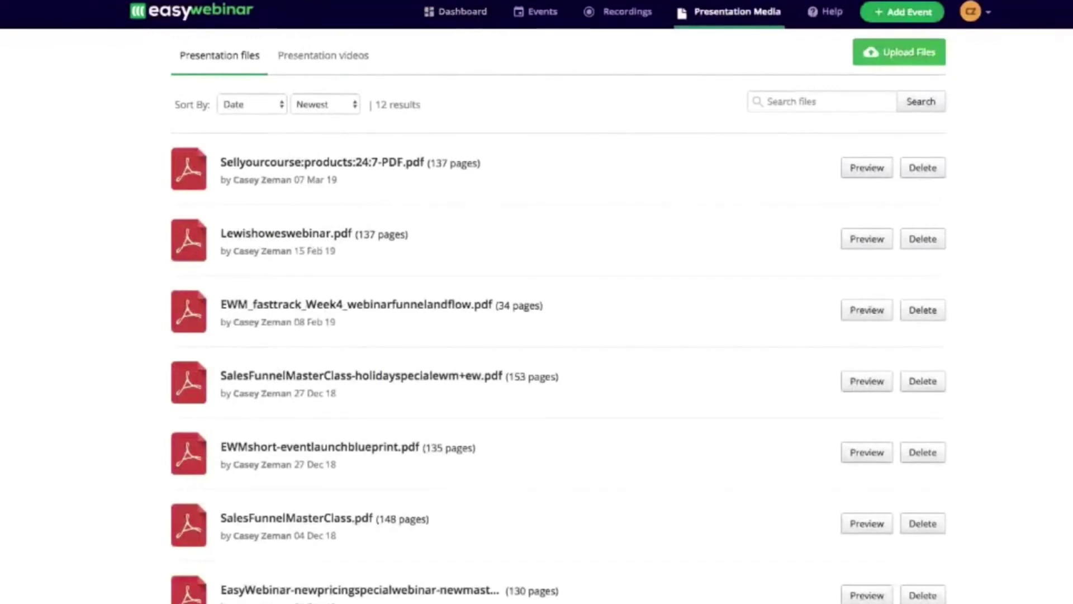
Load jayshetty.me/webinar in a new browser tab and bring up its webinar registration form
key("super+t")
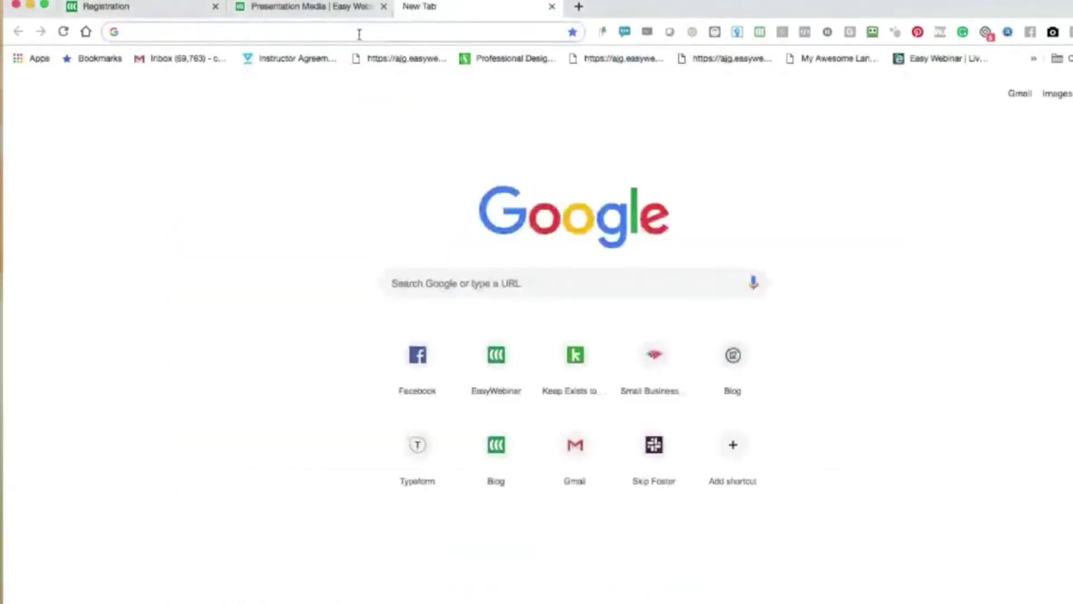
type("jay")
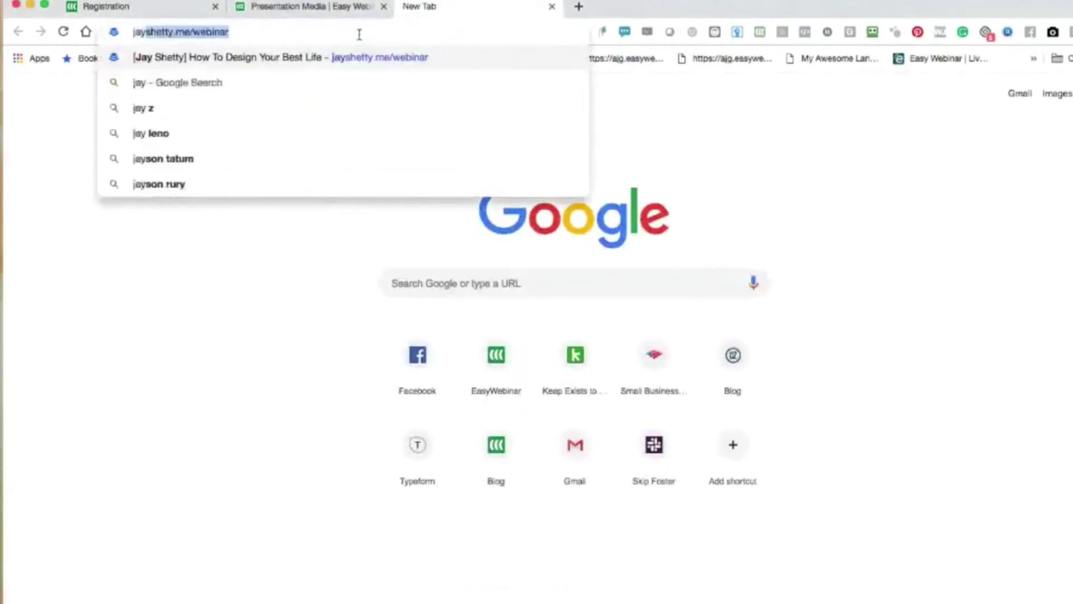
key("Return")
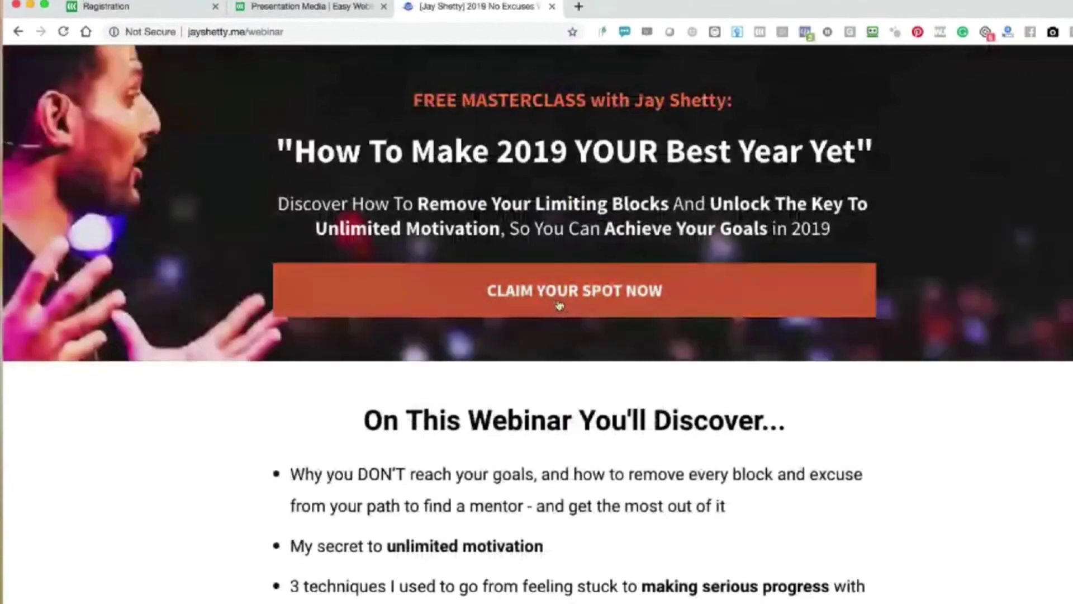
left_click(560, 305)
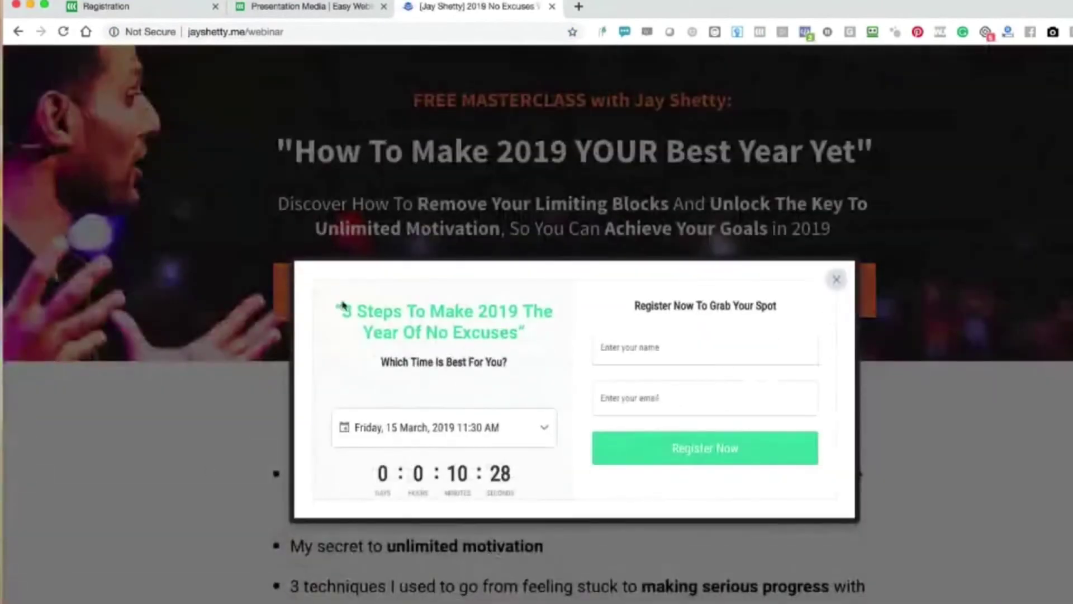
Register for the "3 Steps To Make 2019 The Year Of No Excuses" webinar's Friday, 15 March, 2019 11:30 AM session with the saved name and email
left_click(430, 427)
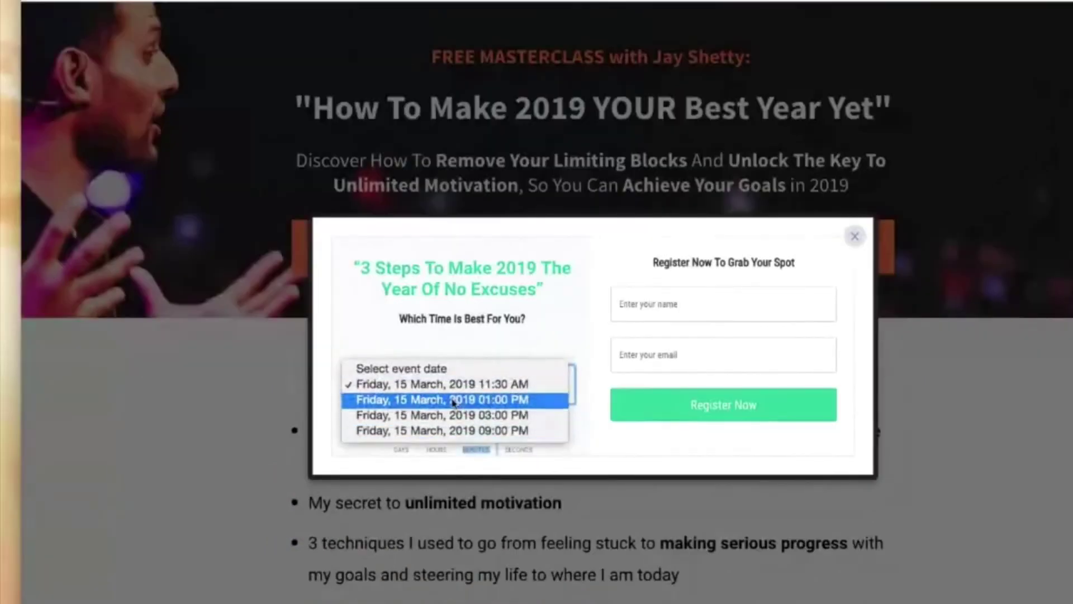
left_click(453, 386)
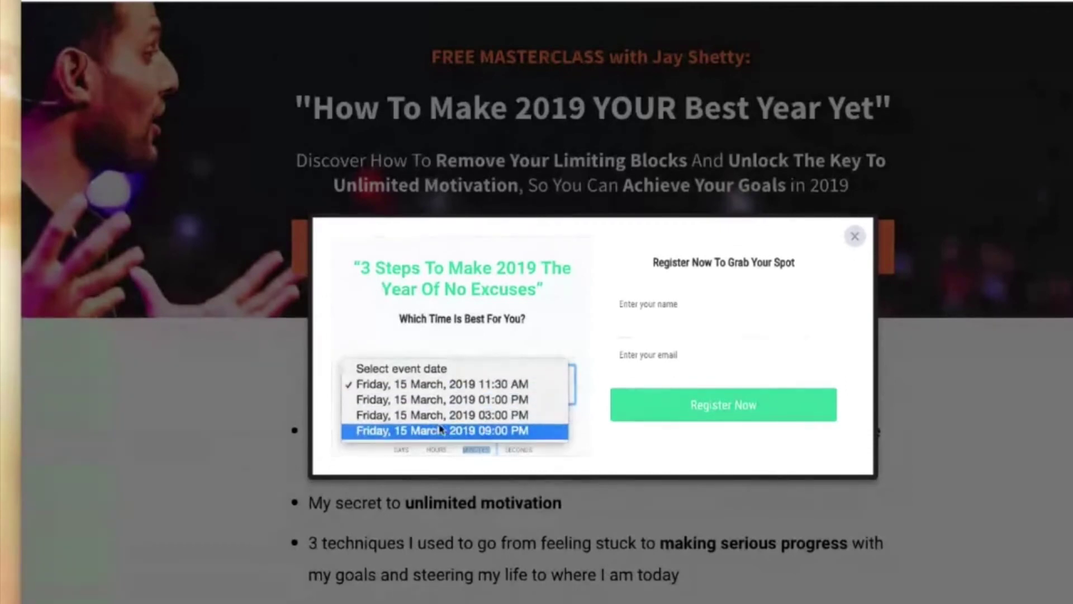
left_click(446, 387)
left_click(657, 299)
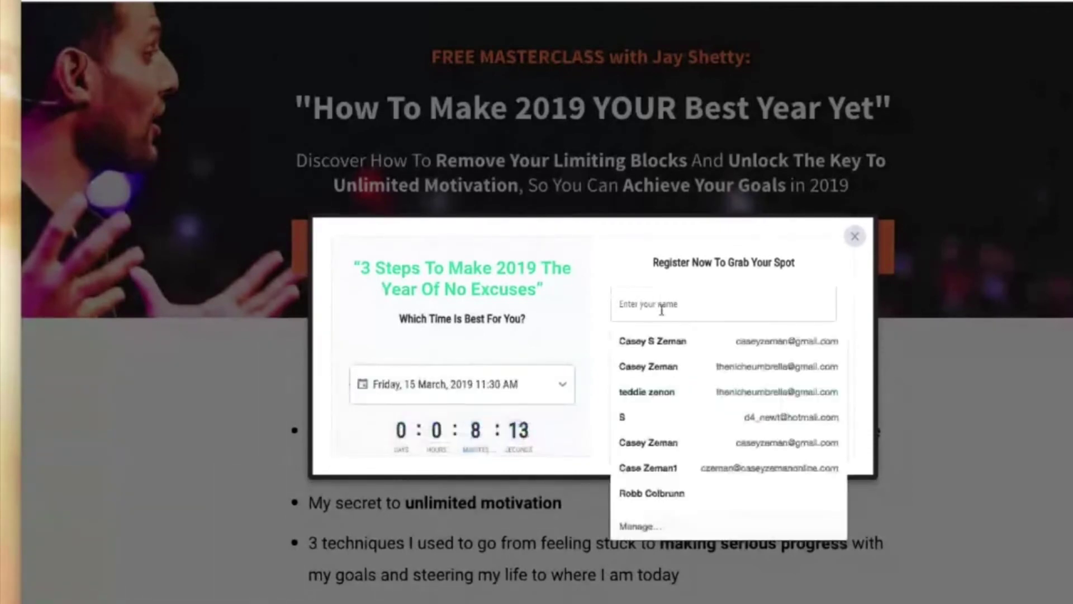
left_click(652, 341)
left_click(709, 413)
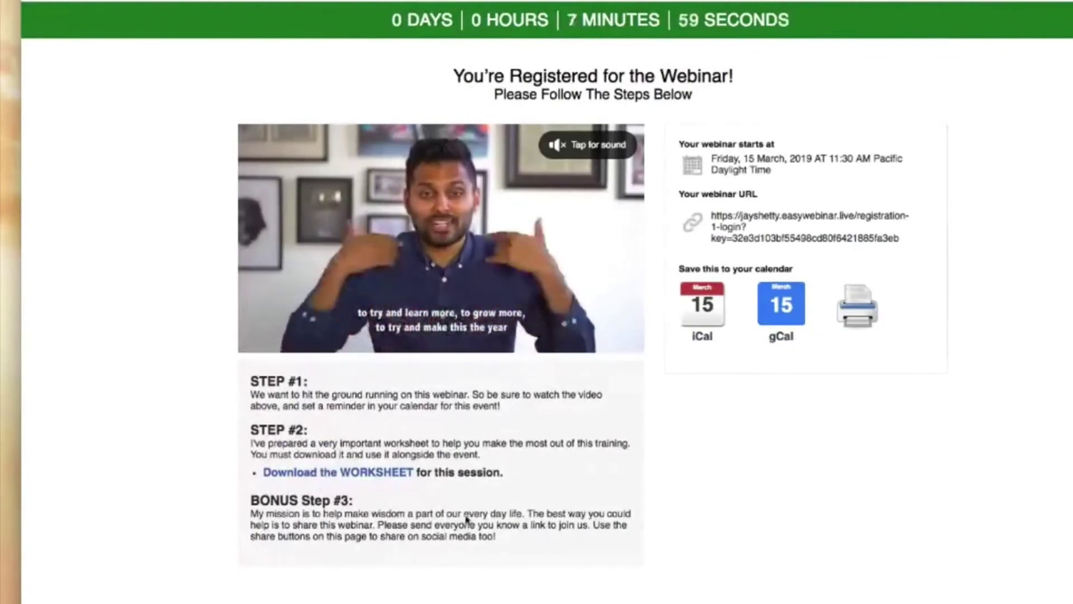
Open the webinar's Google Calendar entry, examine its location link, and return to the registration confirmation page
left_click(786, 309)
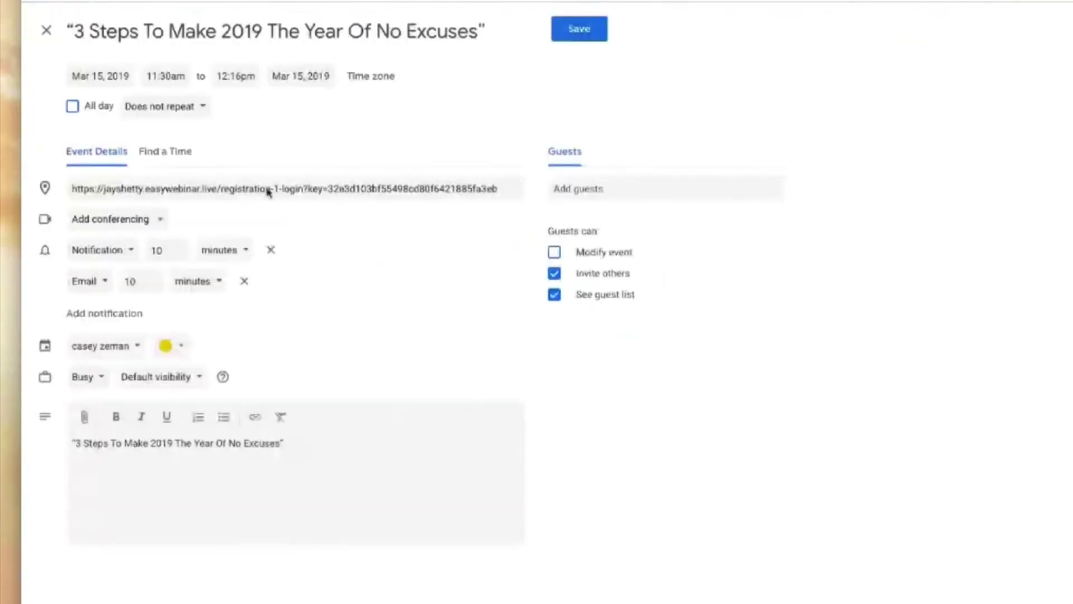
triple_click(235, 188)
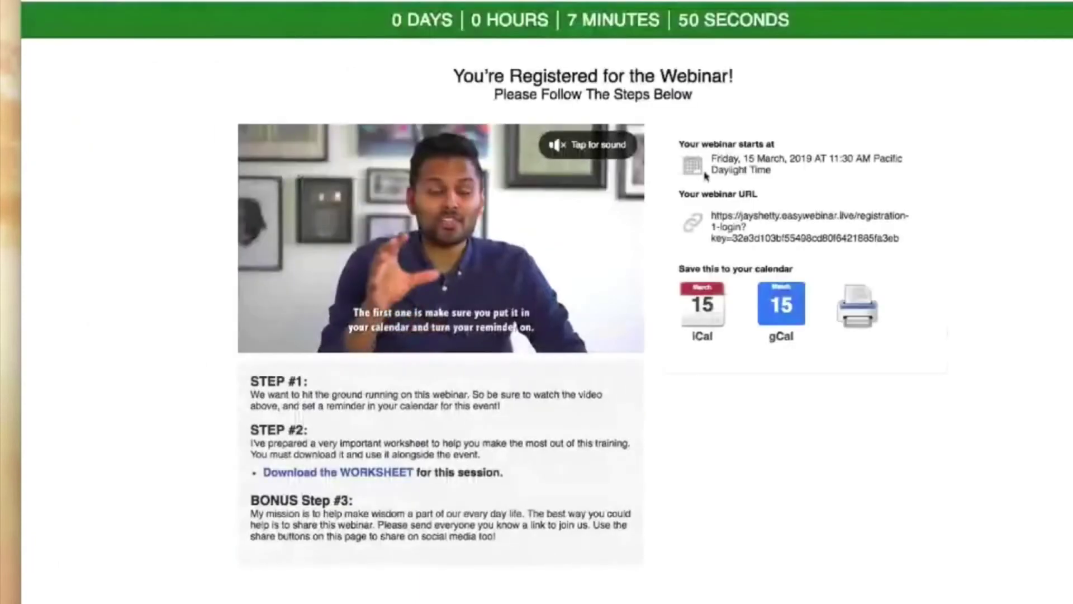
left_click(764, 236)
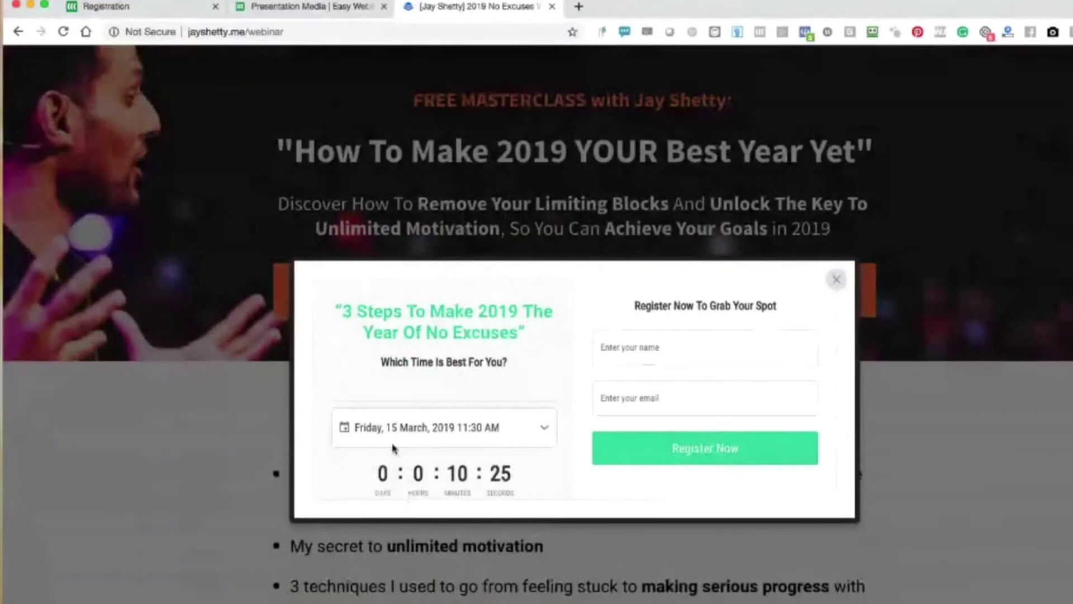
Switch to the open one-on-one strategy session registration page and look it over
left_click(142, 8)
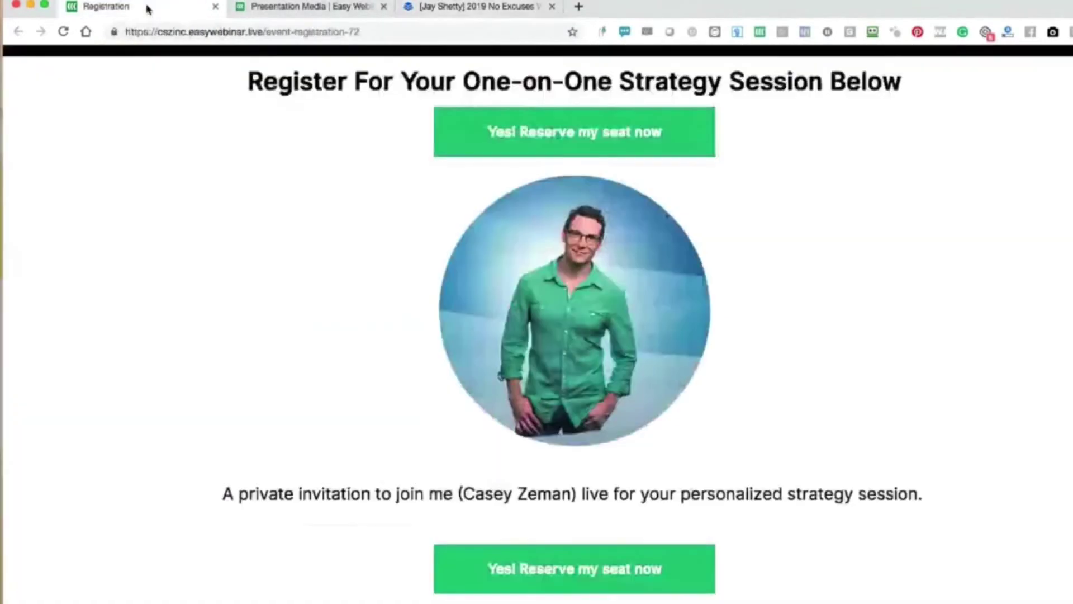
left_click(555, 154)
left_click(733, 137)
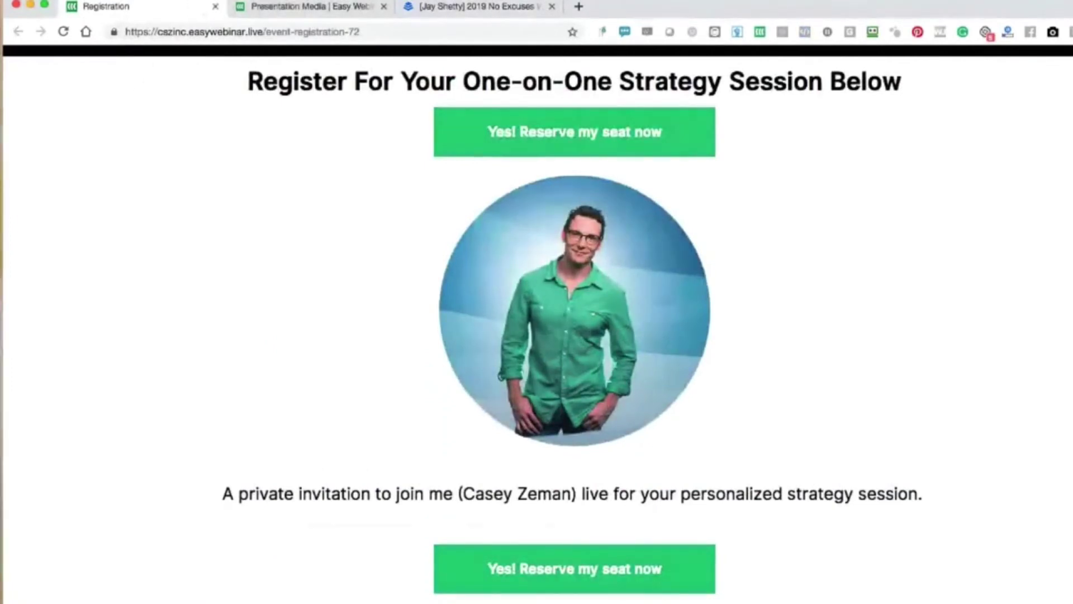
Return to EasyWebinar and open the live event Partnerships-Meetings-Strategy Calls for editing from the events list
left_click(310, 6)
left_click(479, 65)
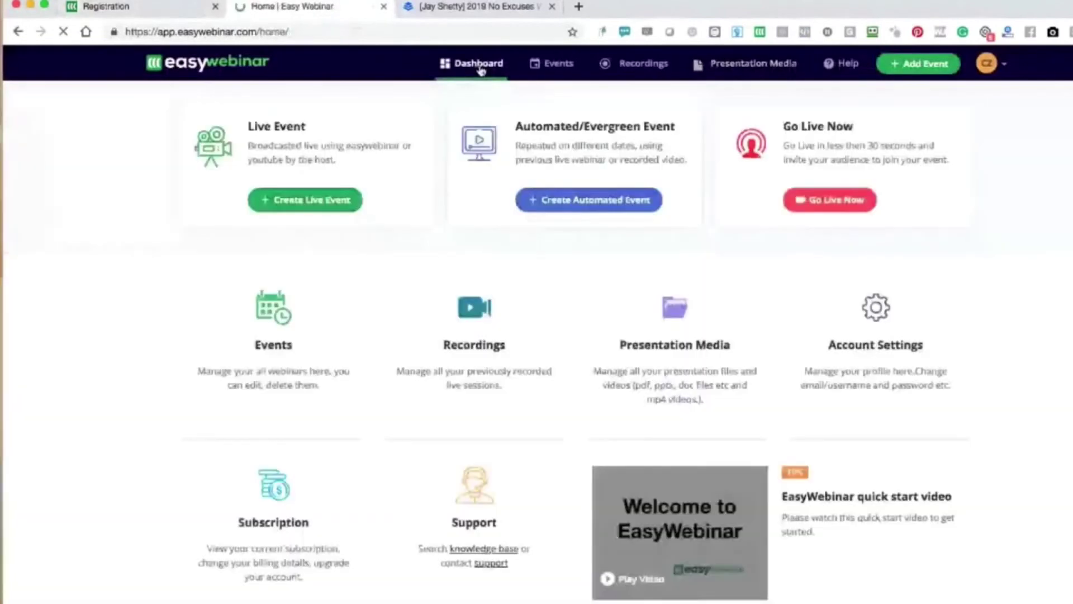
left_click(567, 68)
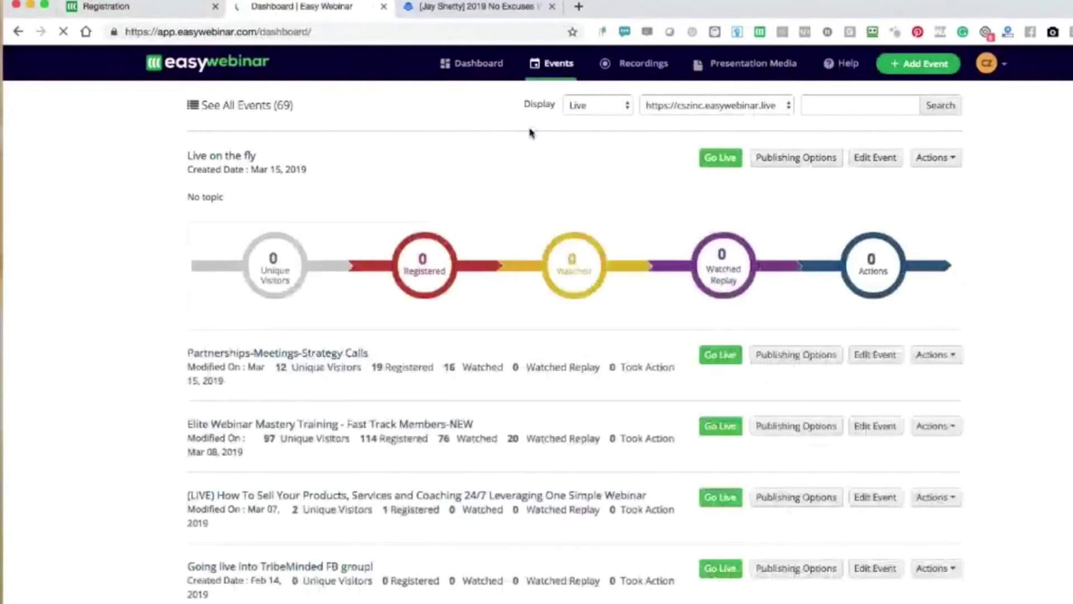
left_click(877, 355)
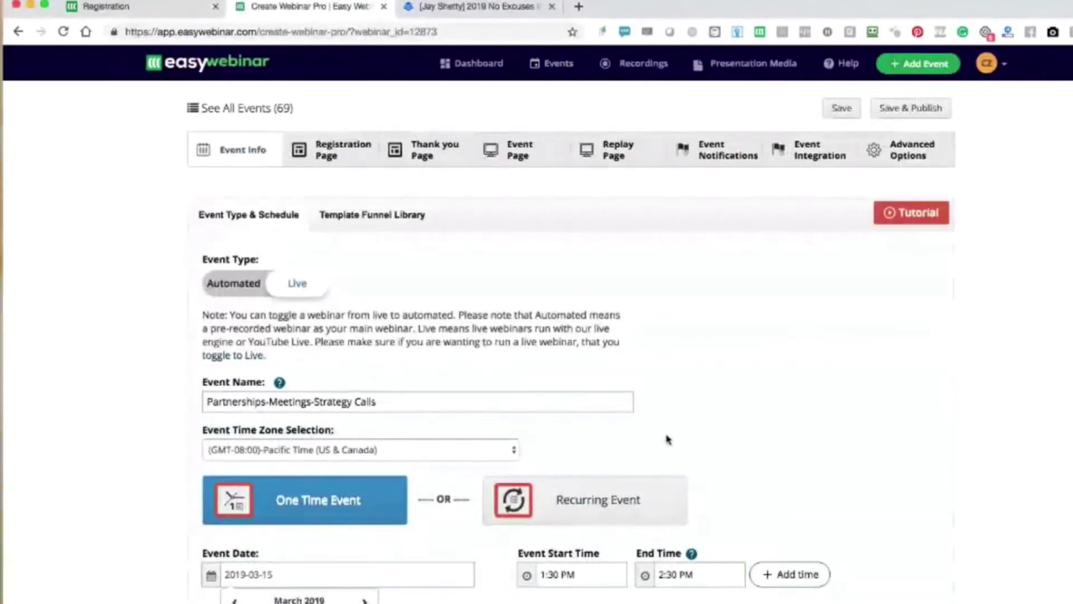
Save and publish the event, and preview the sign-up form on its linked registration page
left_click(910, 108)
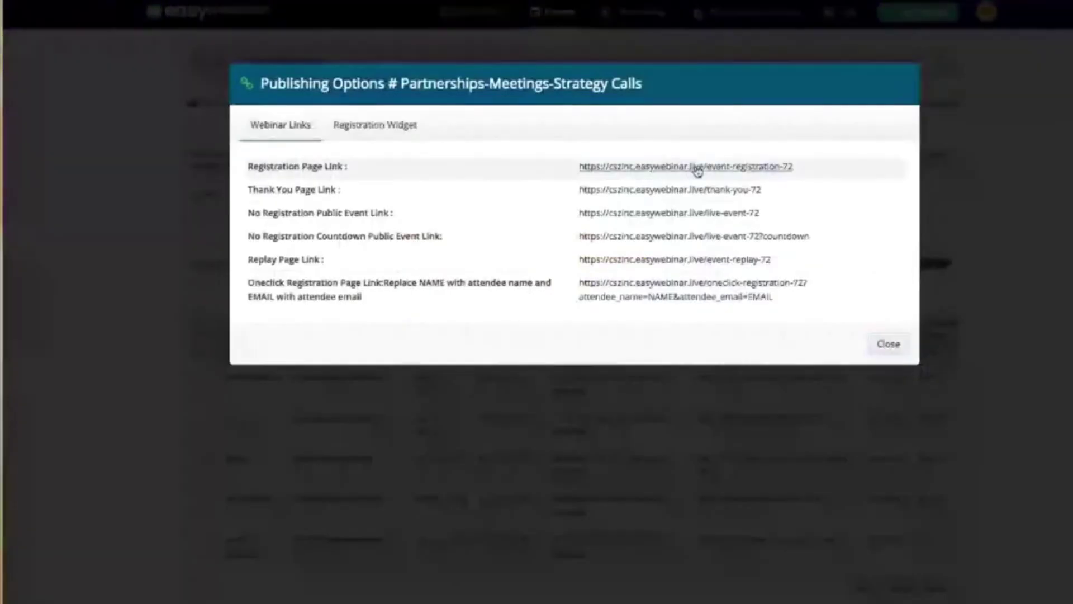
left_click(694, 167)
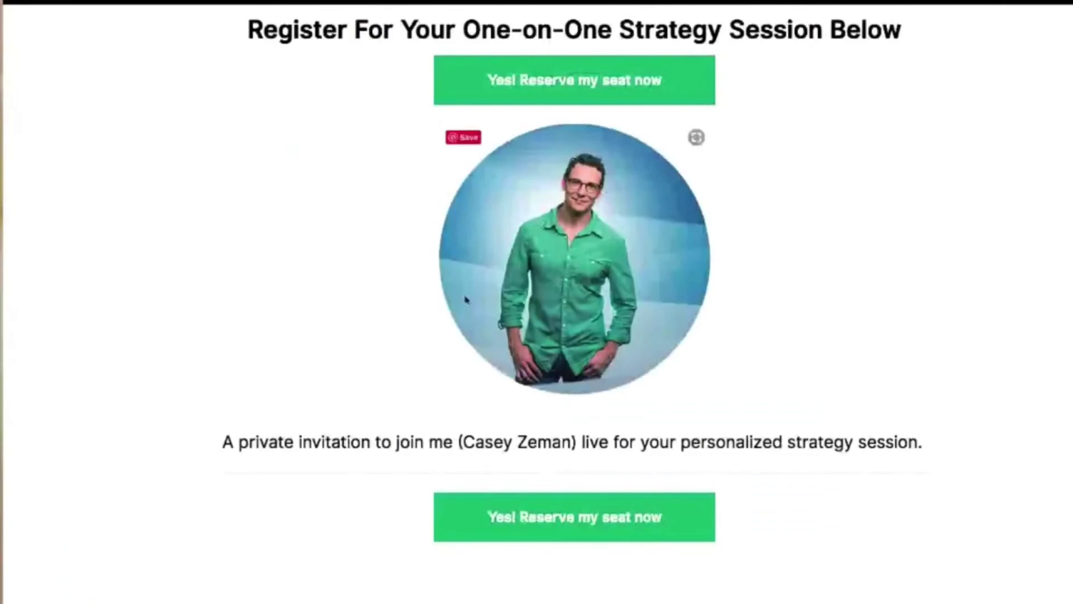
left_click(570, 87)
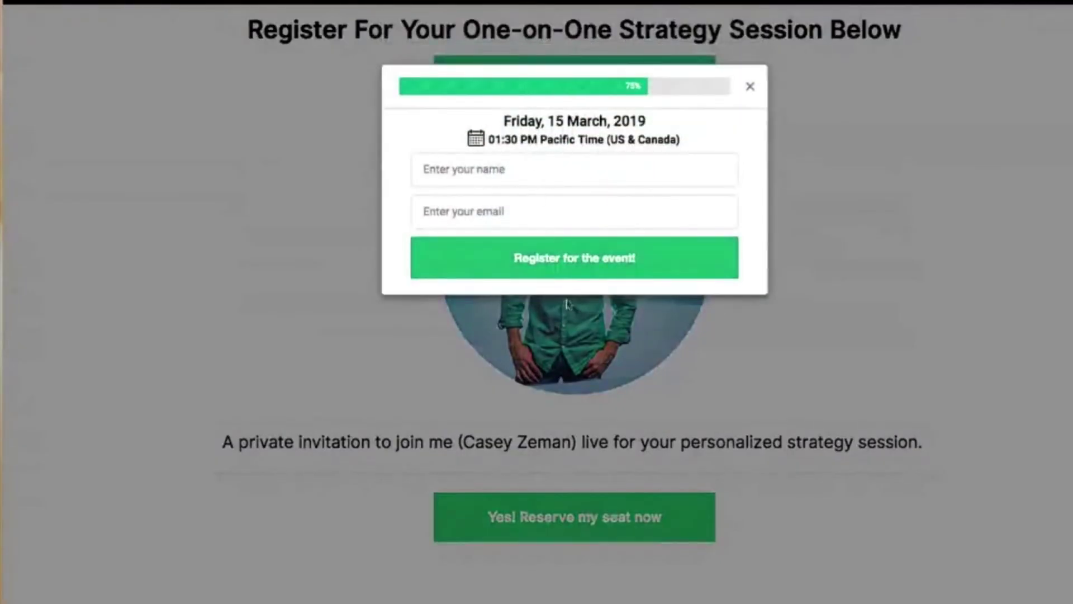
left_click(750, 86)
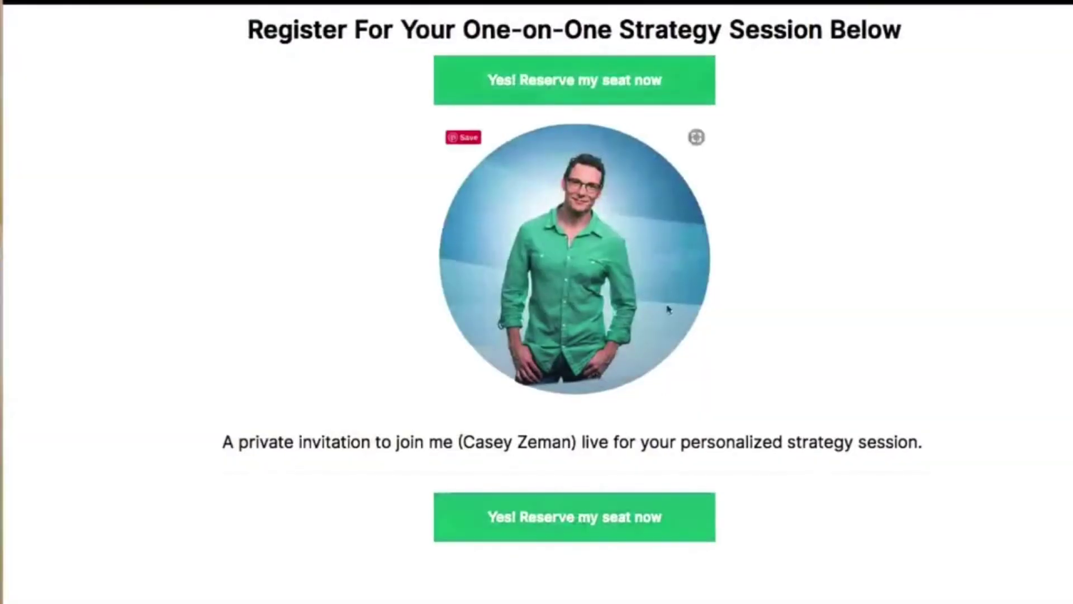
Register for the one-on-one strategy session through the lower reservation form, using the saved full name and email address
left_click(584, 538)
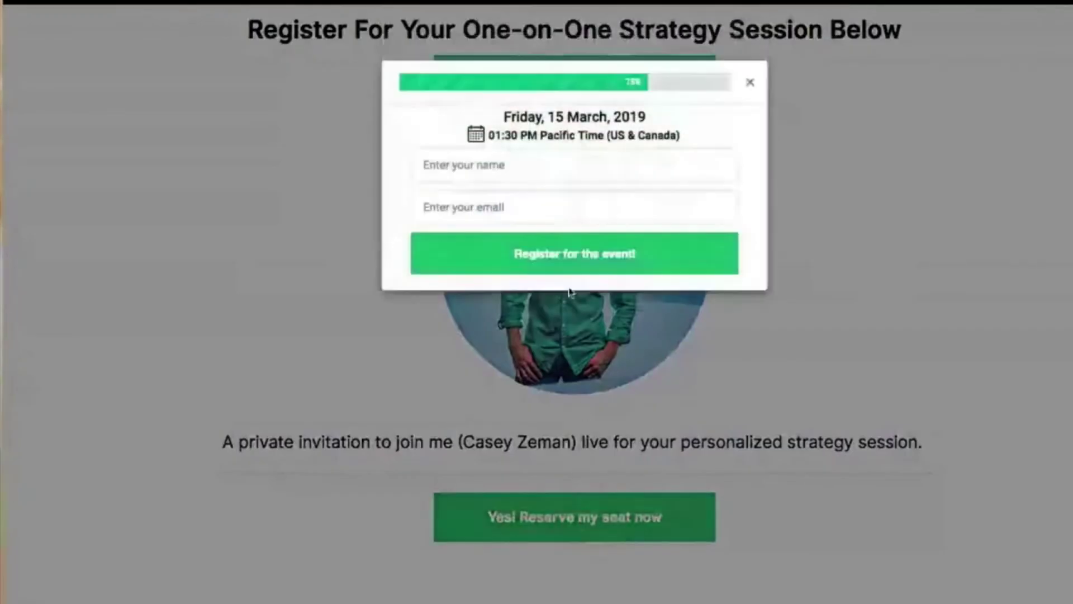
left_click(503, 166)
left_click(478, 204)
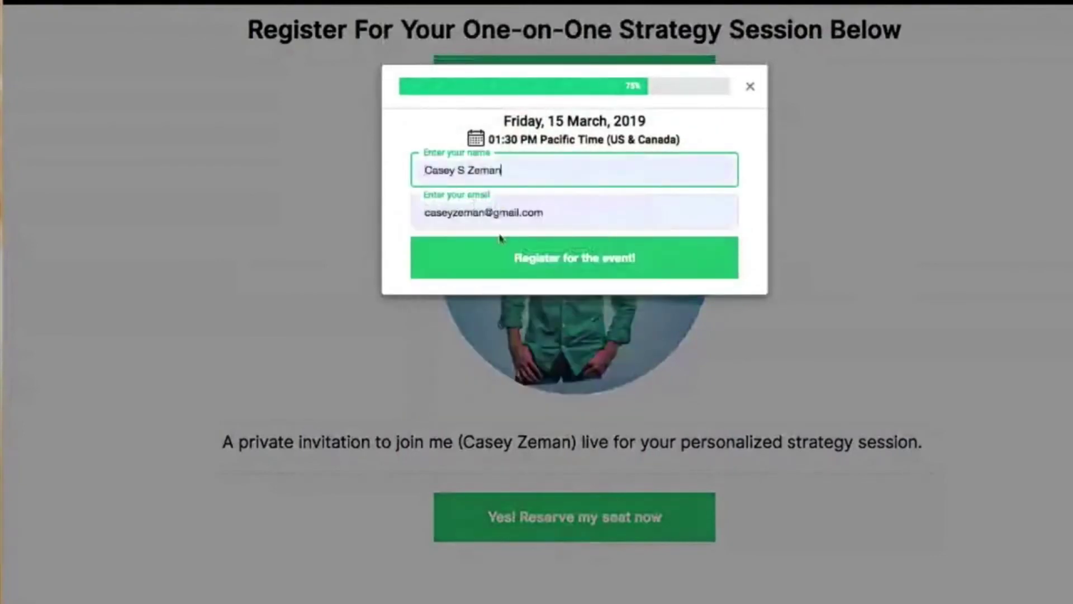
left_click(550, 256)
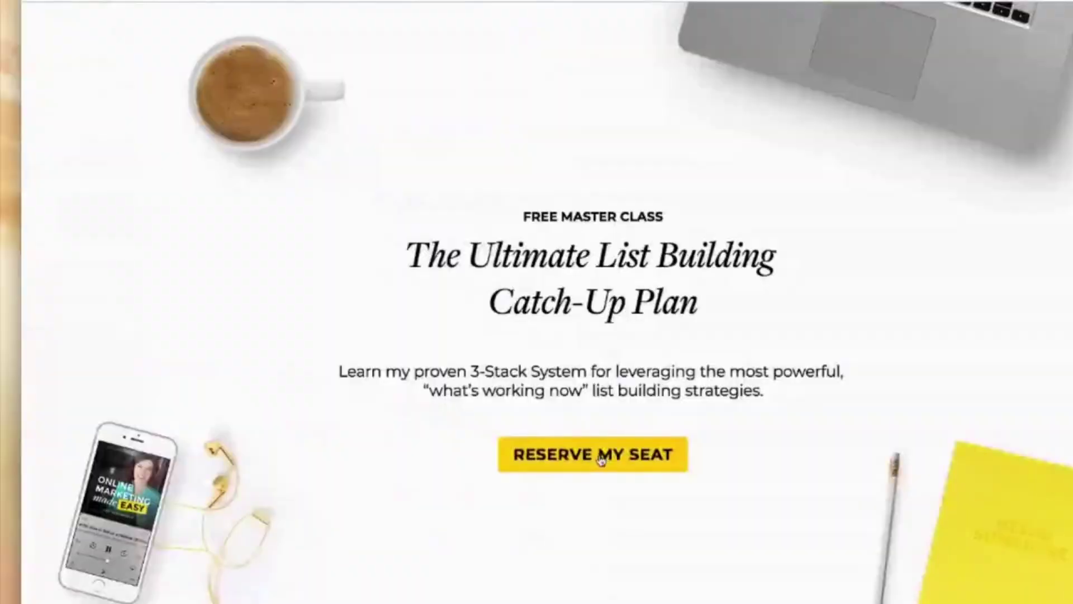
Reserve a seat for "The Ultimate List Building Catch-Up Plan" on Friday, March 15, 2019 11:30 AM with the saved name and email
left_click(601, 459)
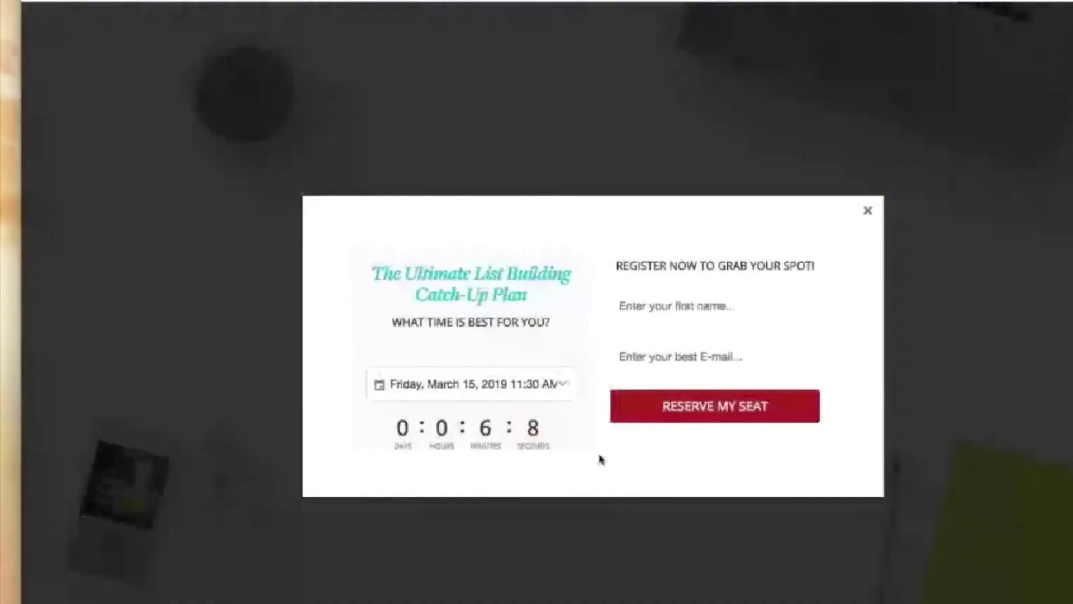
left_click(652, 305)
left_click(650, 342)
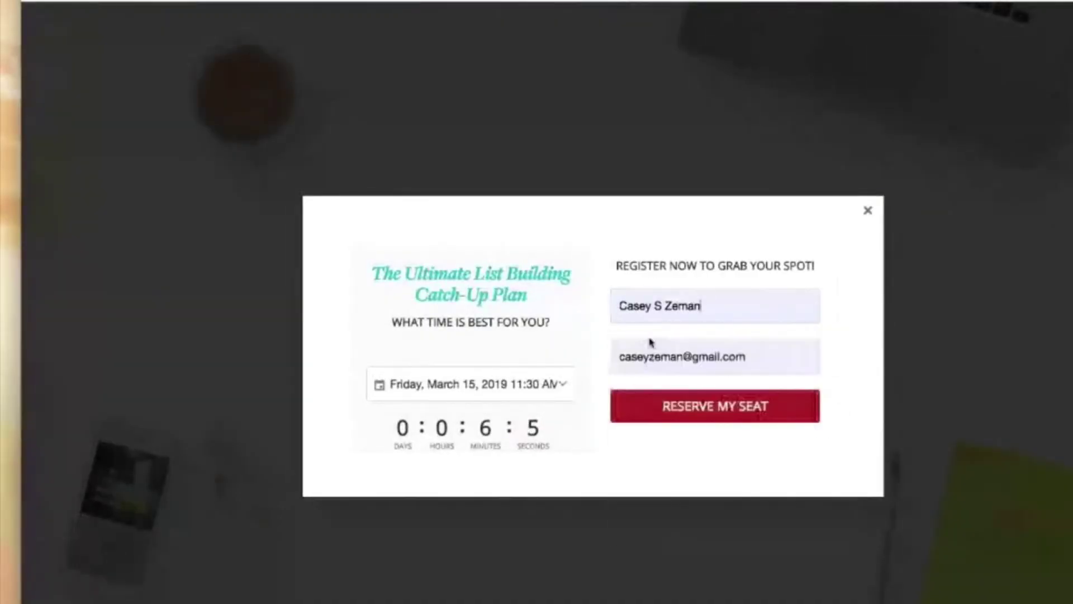
left_click(717, 407)
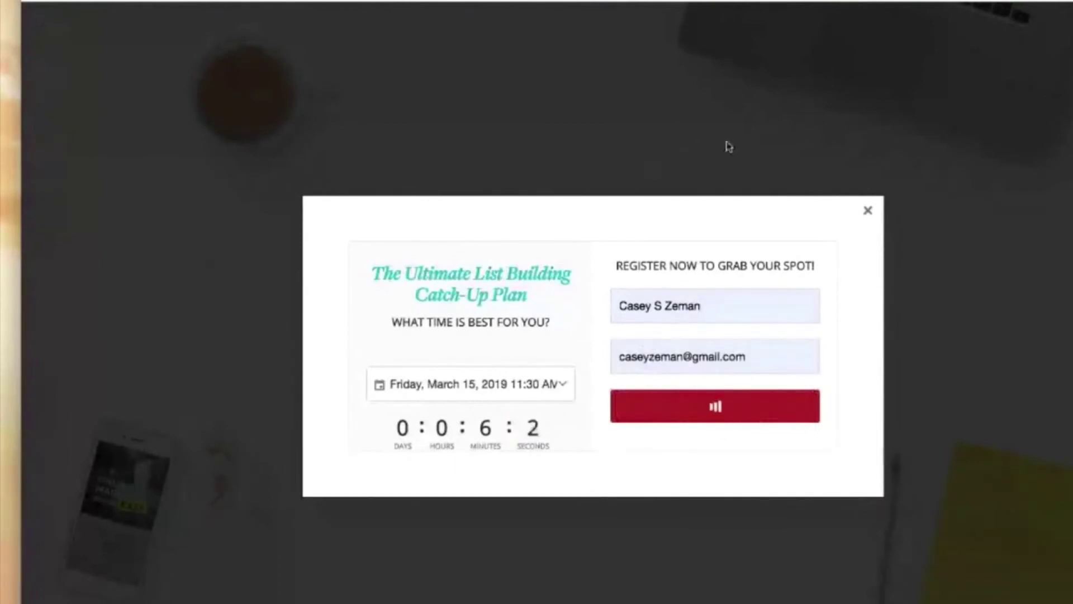